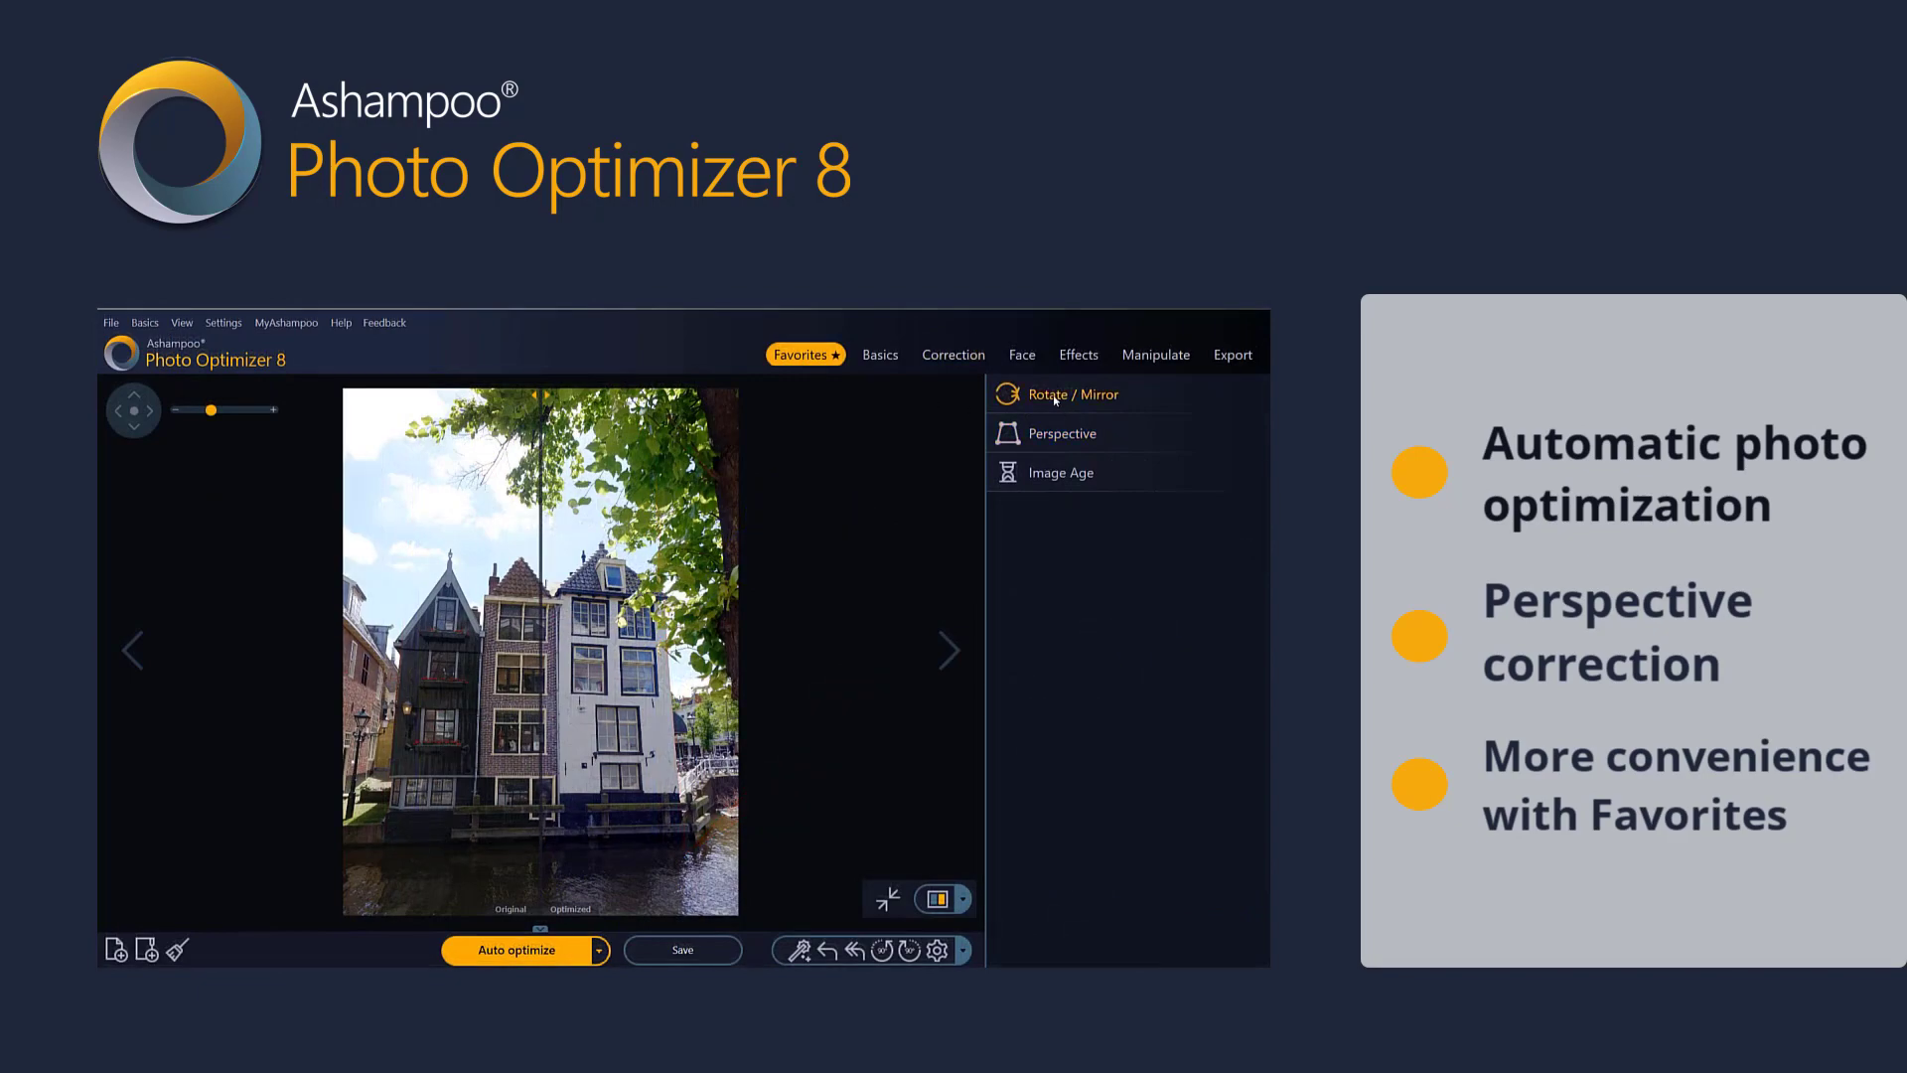
# Launch Ashampoo Photo Optimizer 8 and reach its empty workspace with the drop zone
pyautogui.click(1053, 396)
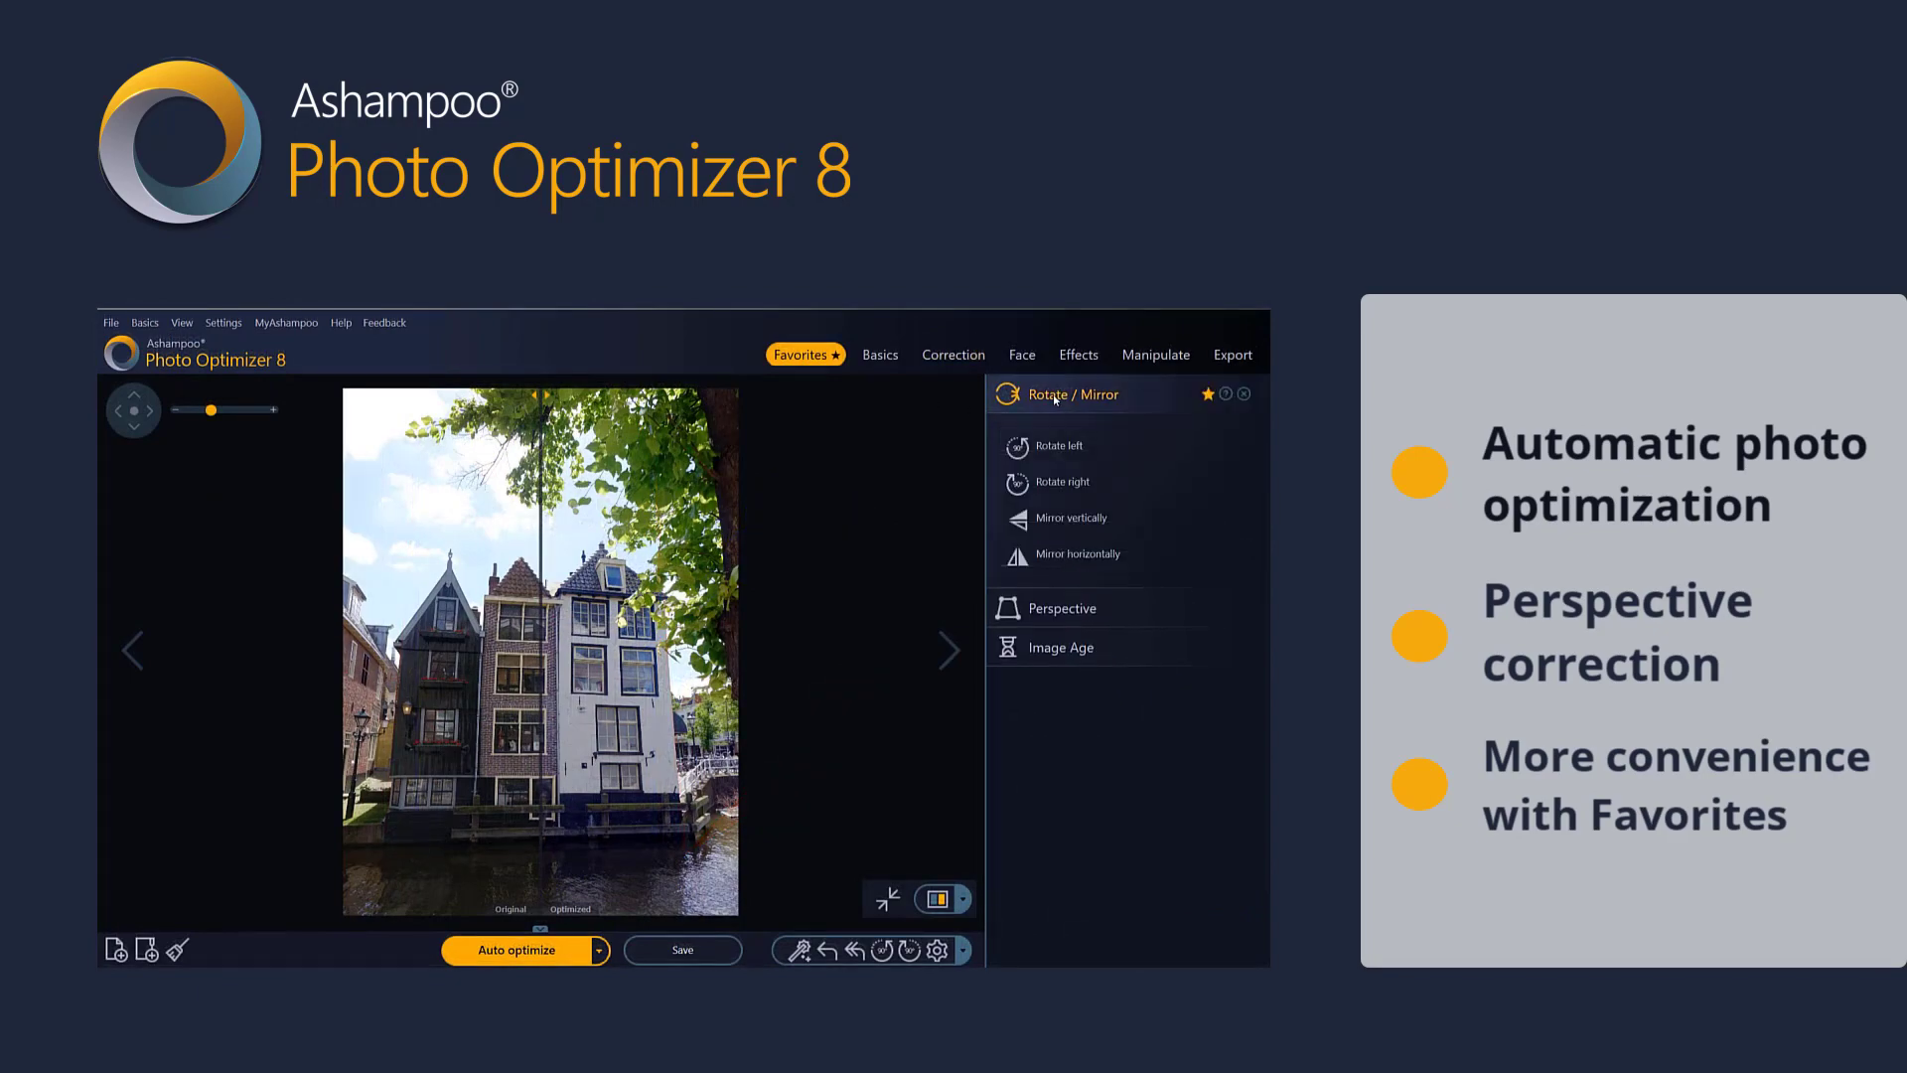
pyautogui.click(1061, 438)
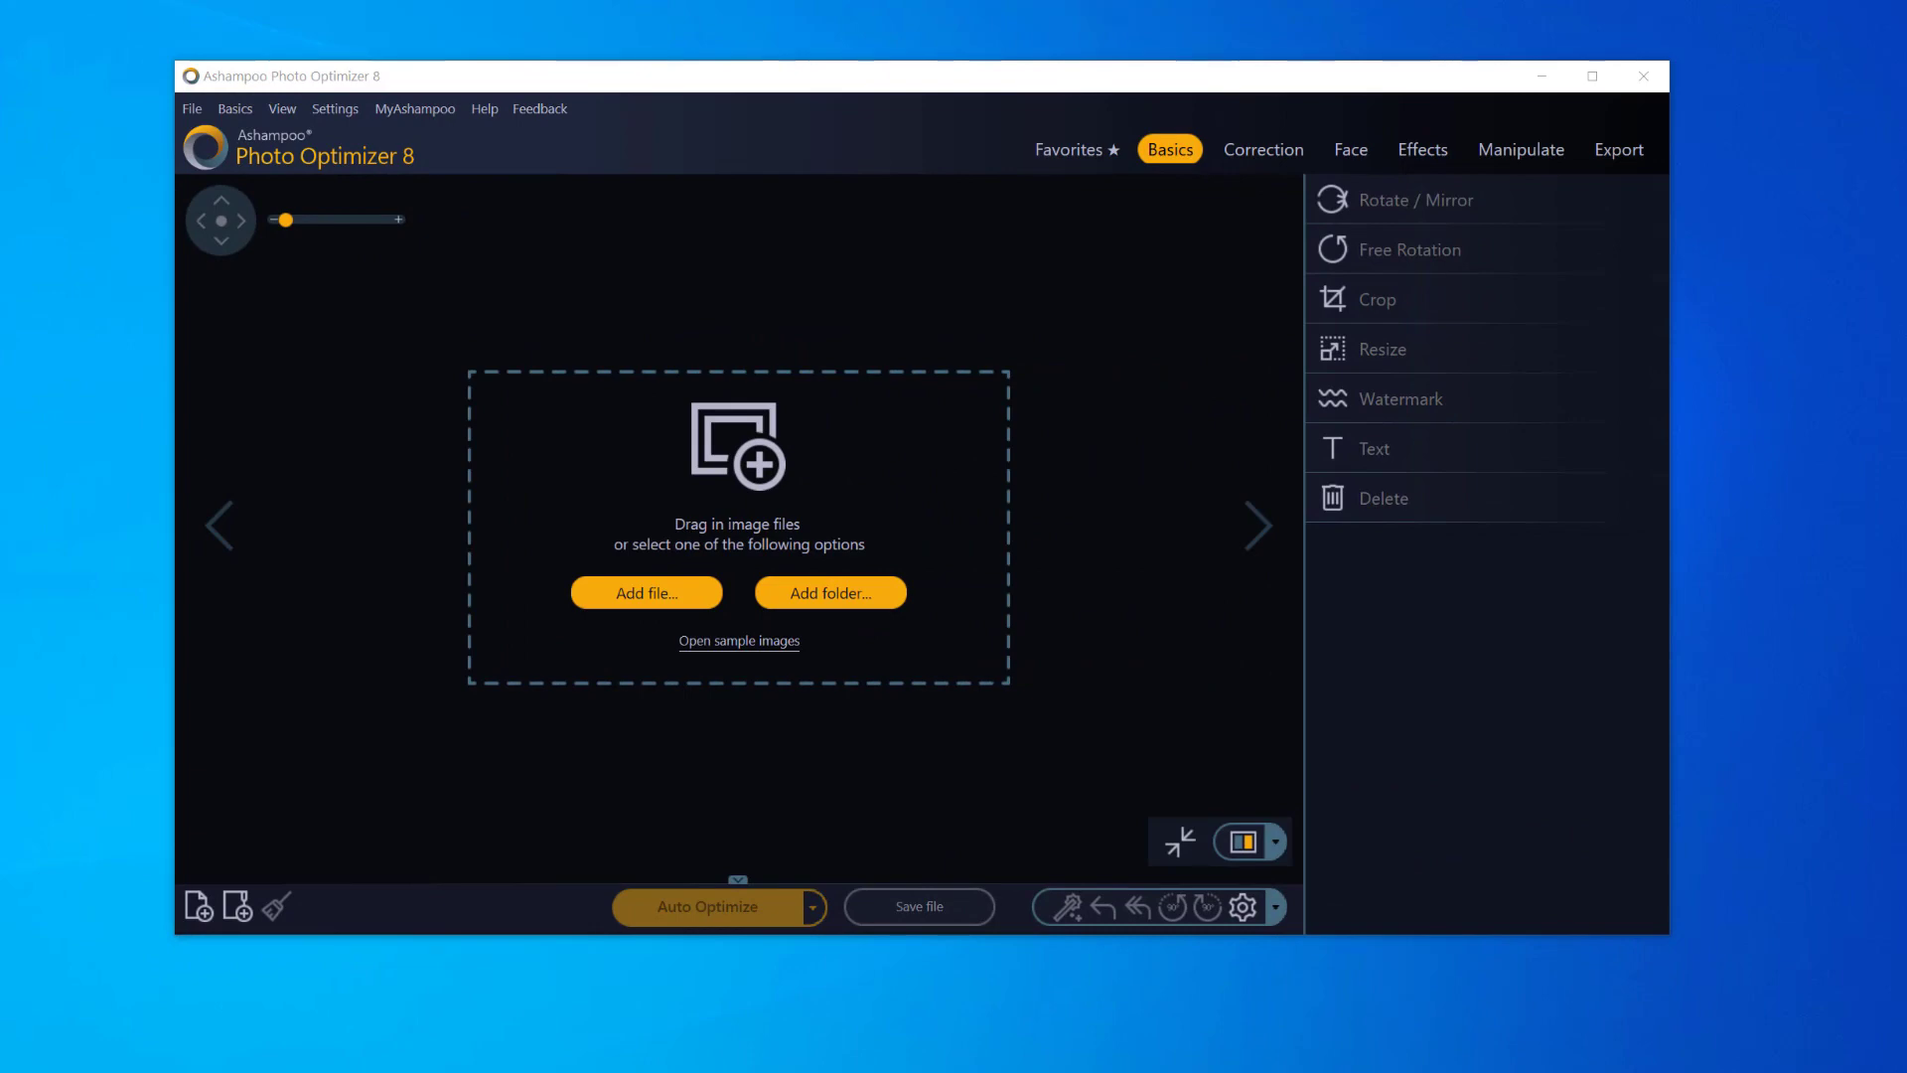
# Open DSC00794.JPG from File Explorer in the optimizer and enlarge the thumbnail grid
pyautogui.click(616, 966)
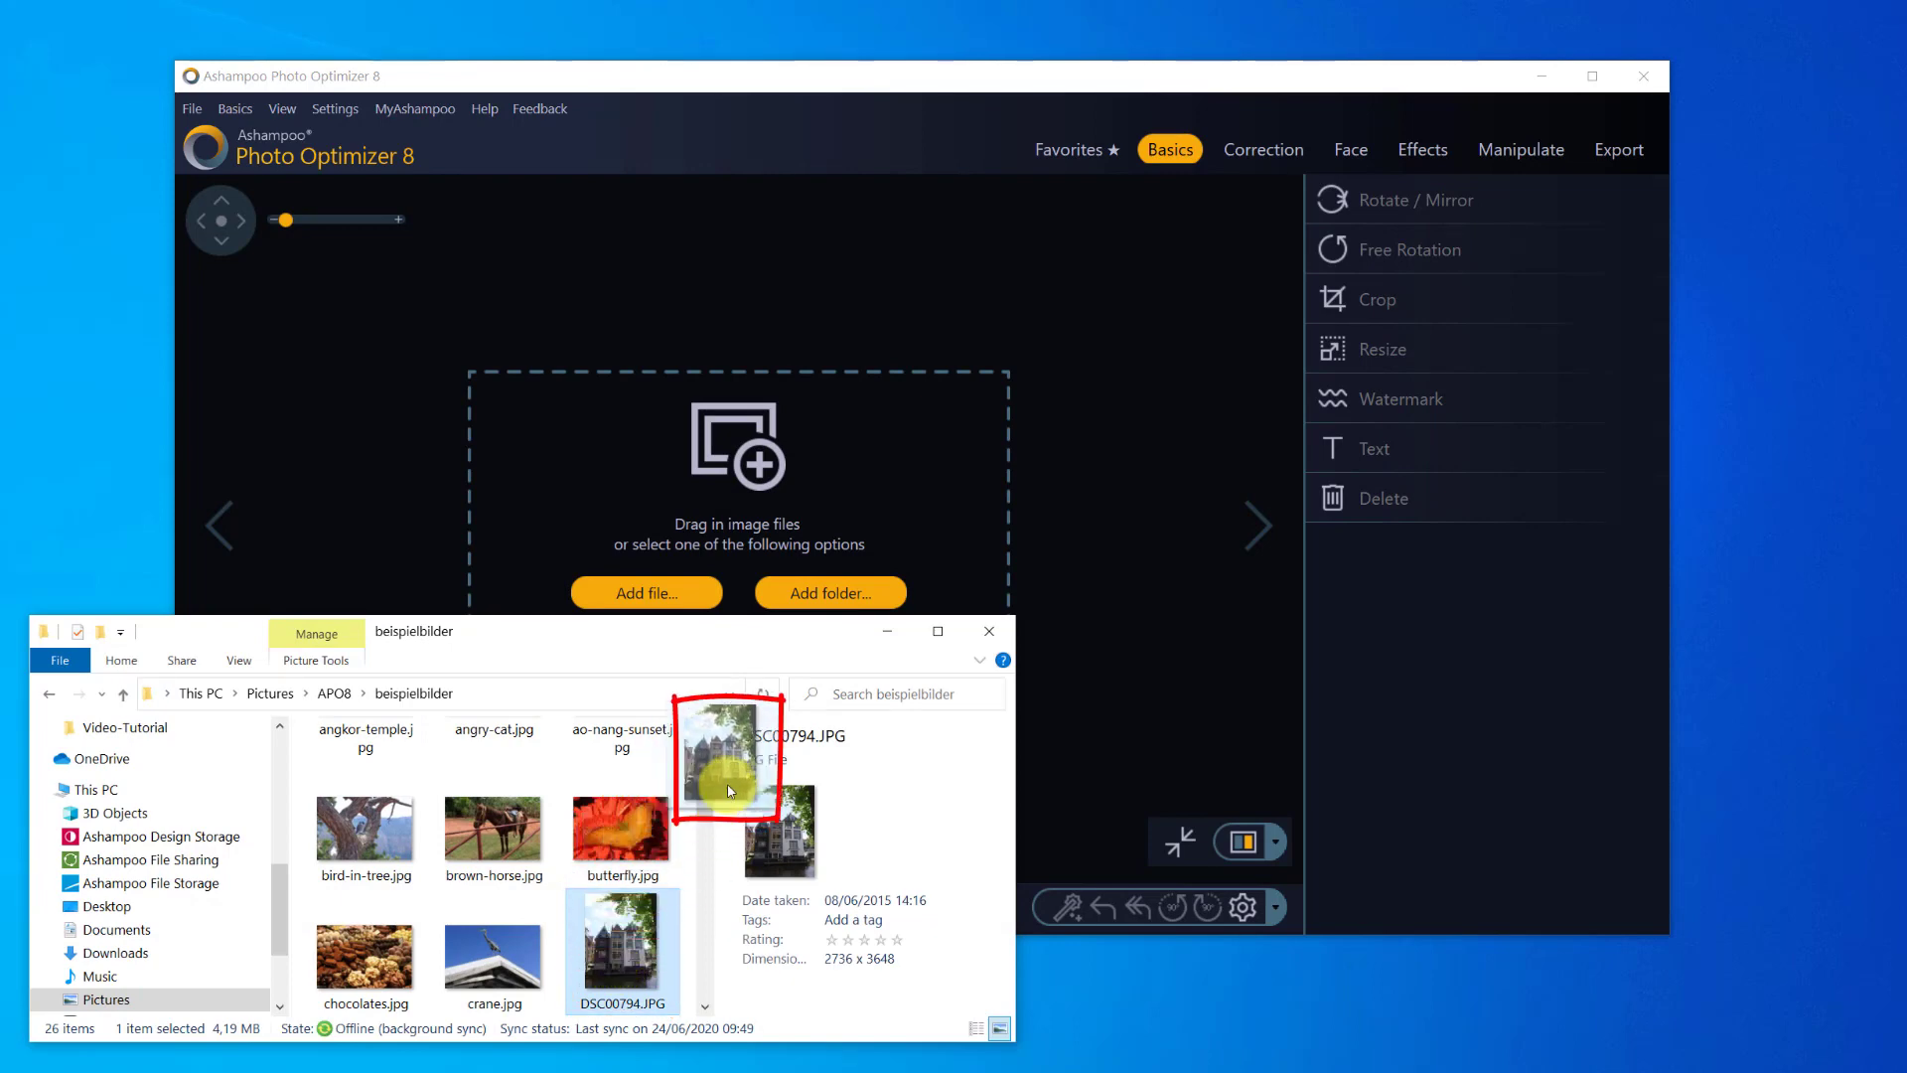
pyautogui.doubleClick(616, 966)
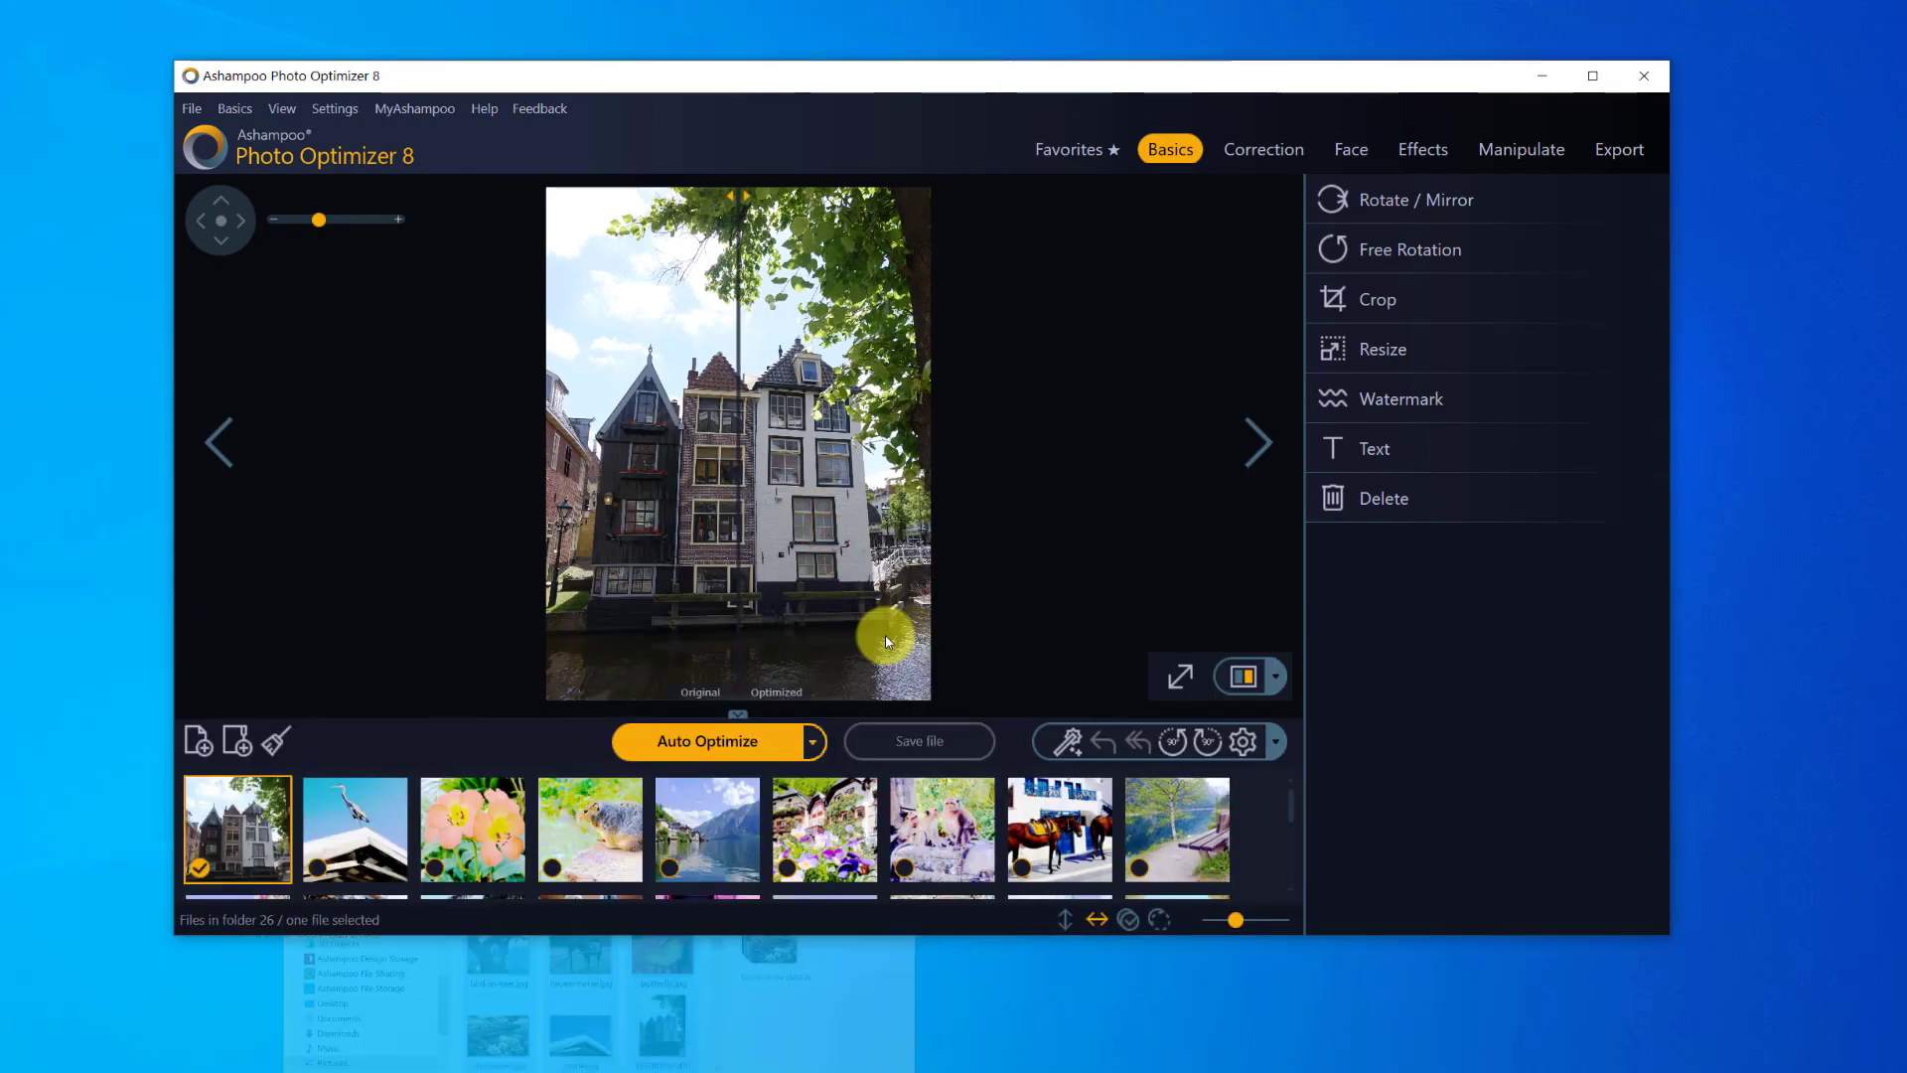
pyautogui.moveTo(737, 713); pyautogui.dragTo(737, 879)
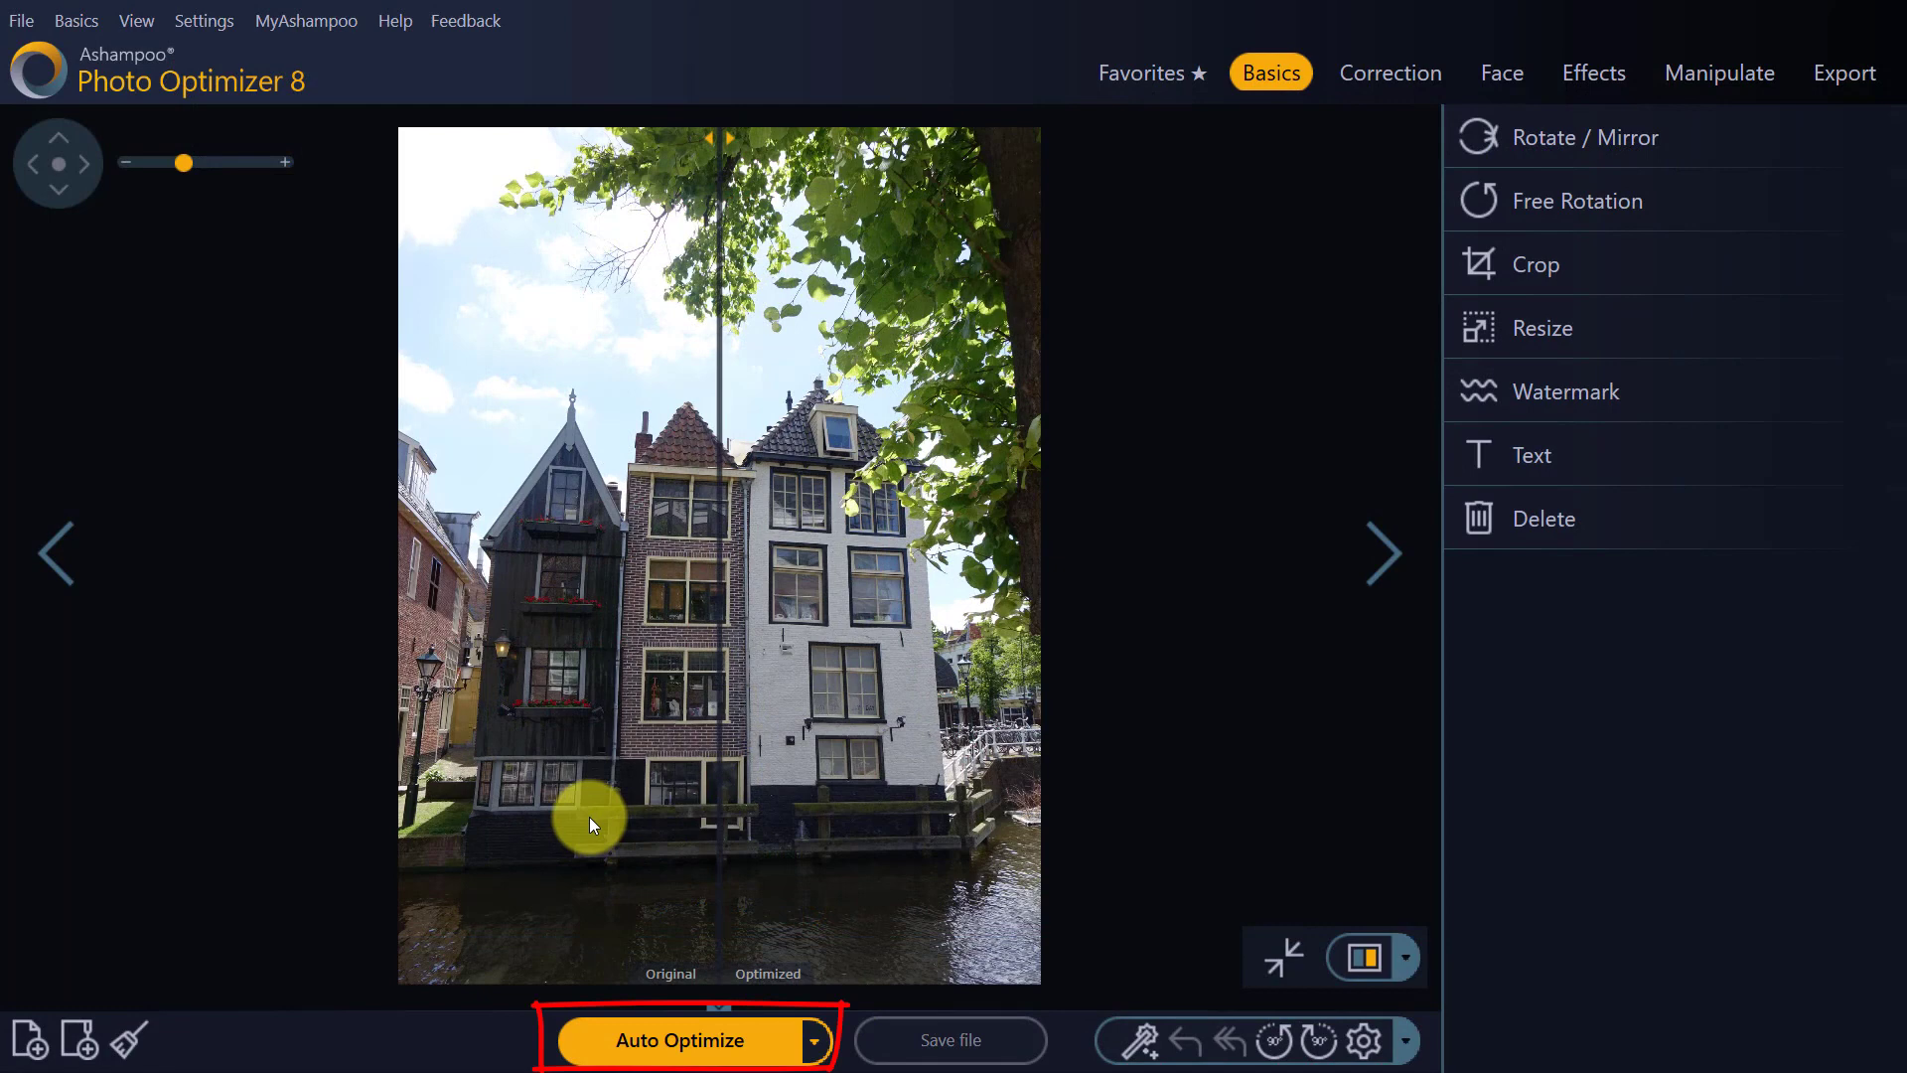
# Auto-optimize the canal-houses photo and drag the split line to compare original and optimized
pyautogui.click(690, 1053)
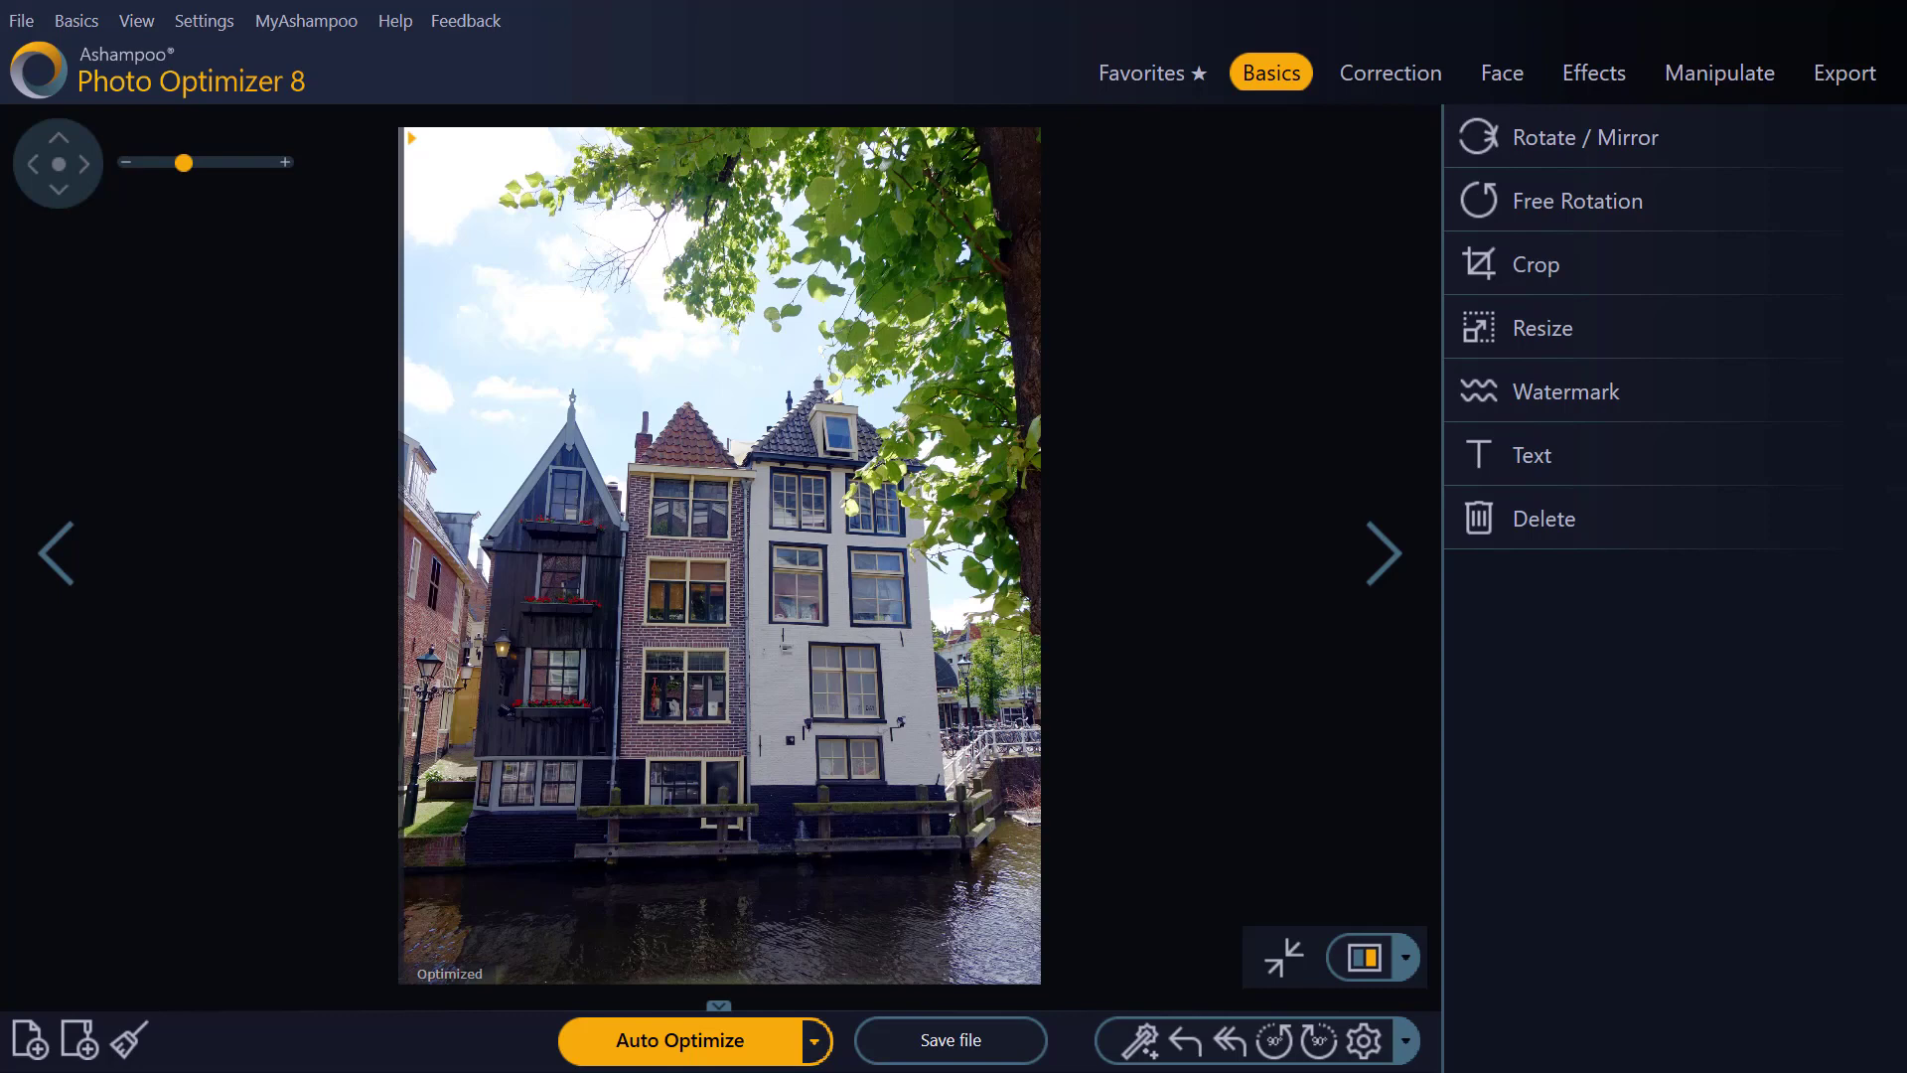
pyautogui.moveTo(392, 665); pyautogui.dragTo(703, 730)
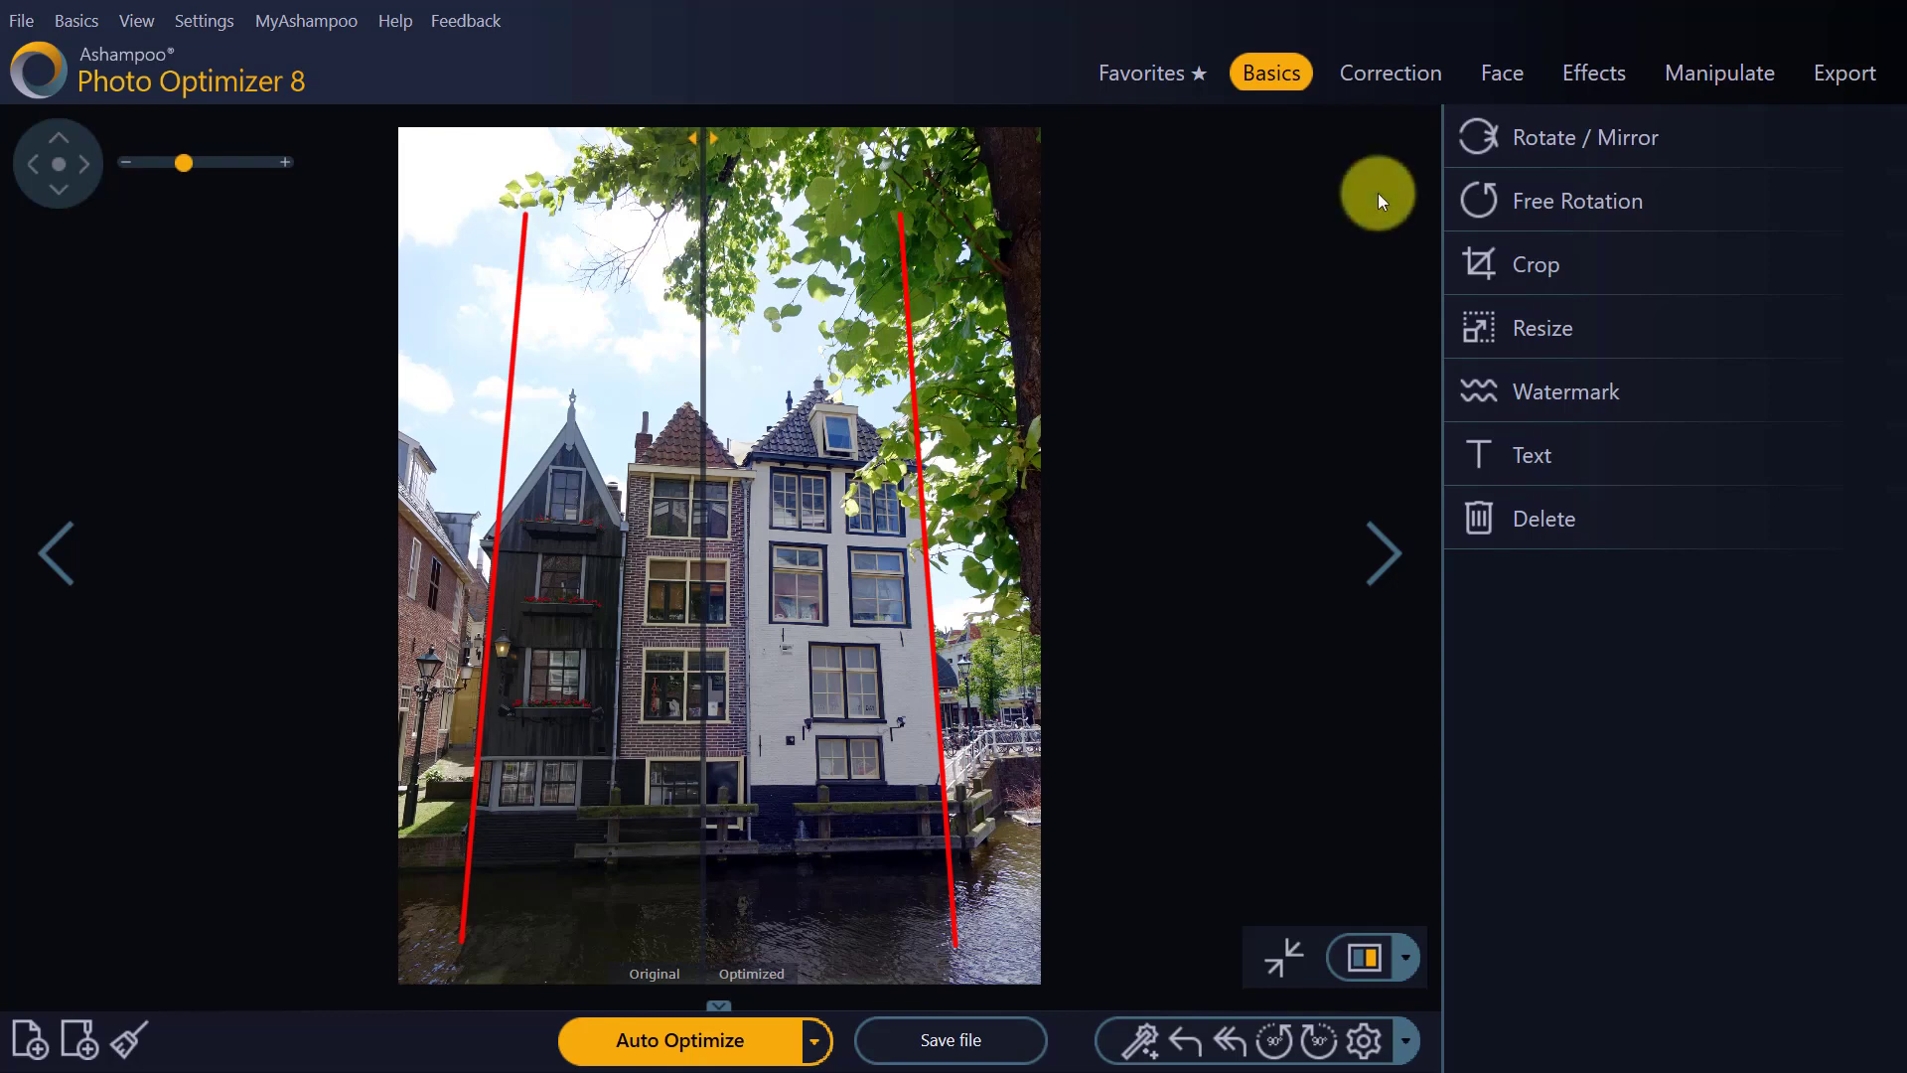
# Start Perspective correction from the Correction tools in vertical-only mode
pyautogui.click(1401, 76)
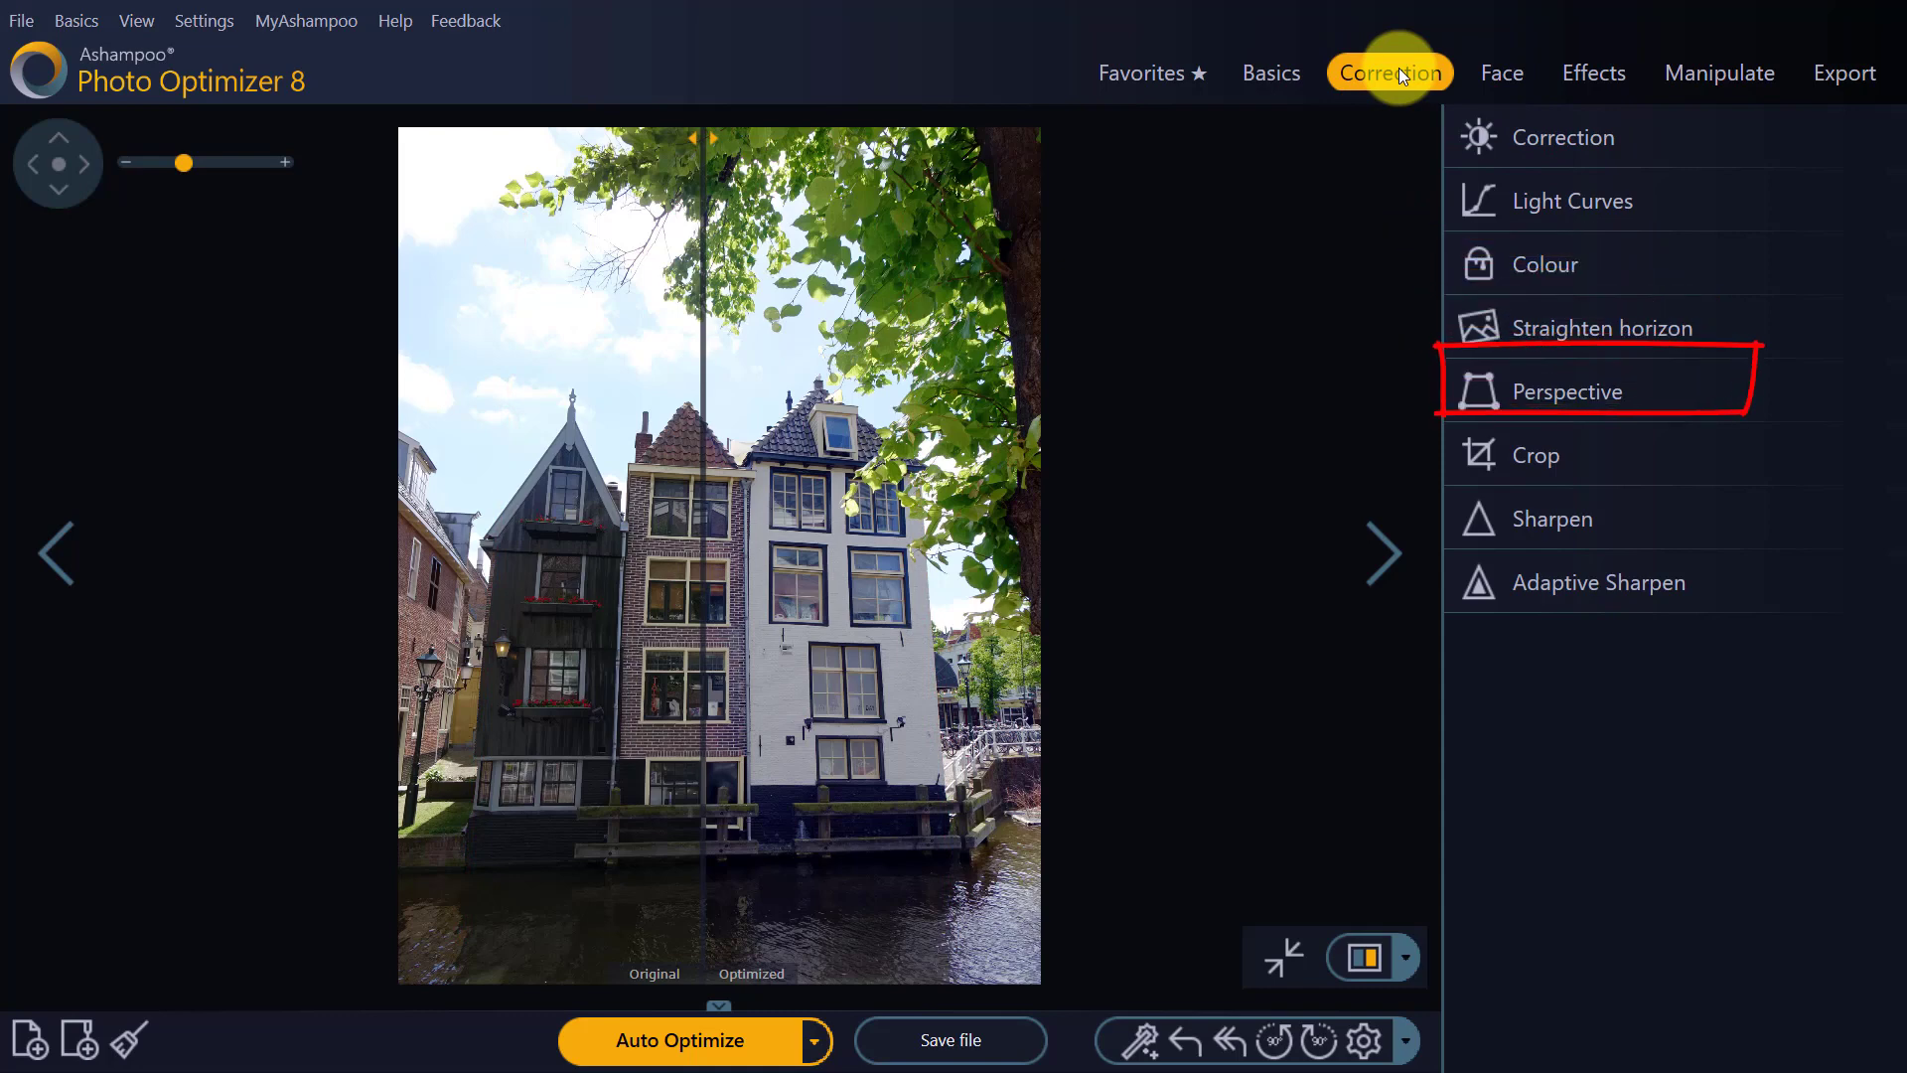
pyautogui.click(1571, 390)
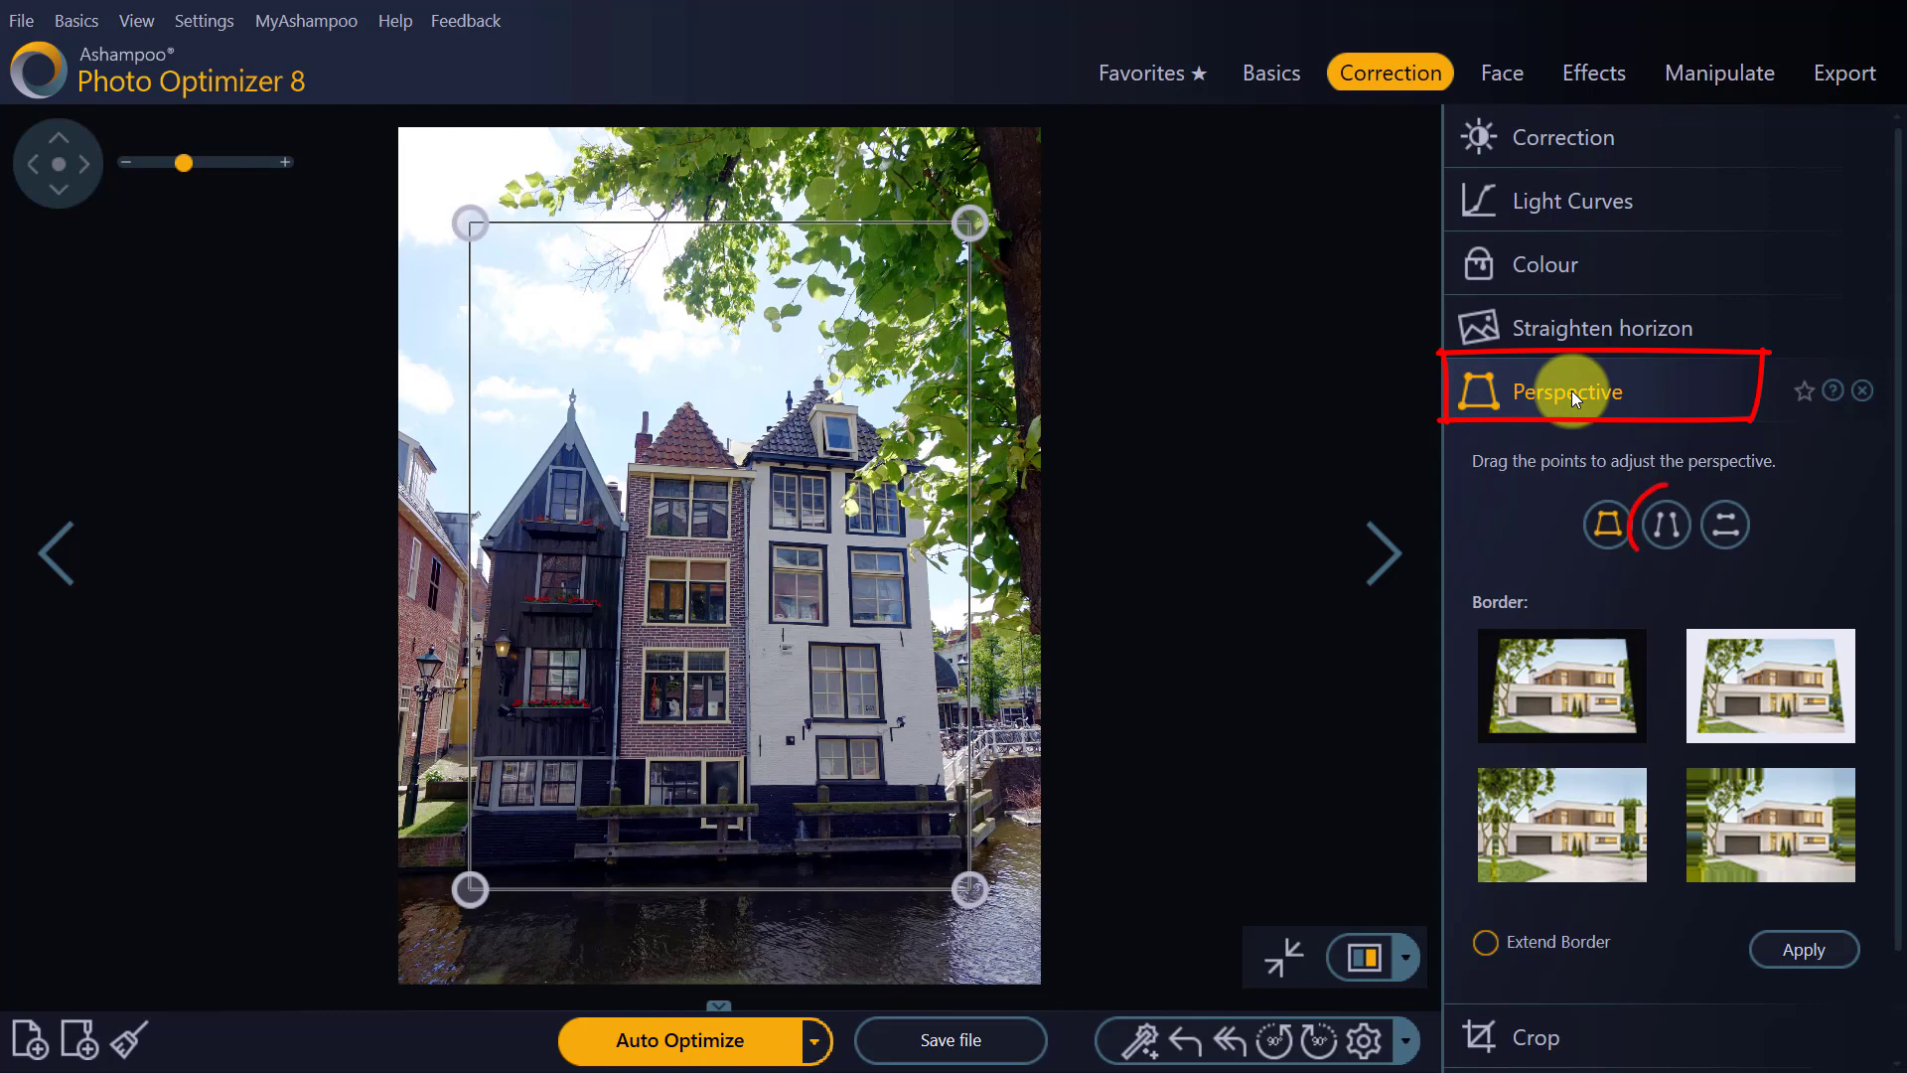
pyautogui.click(1659, 522)
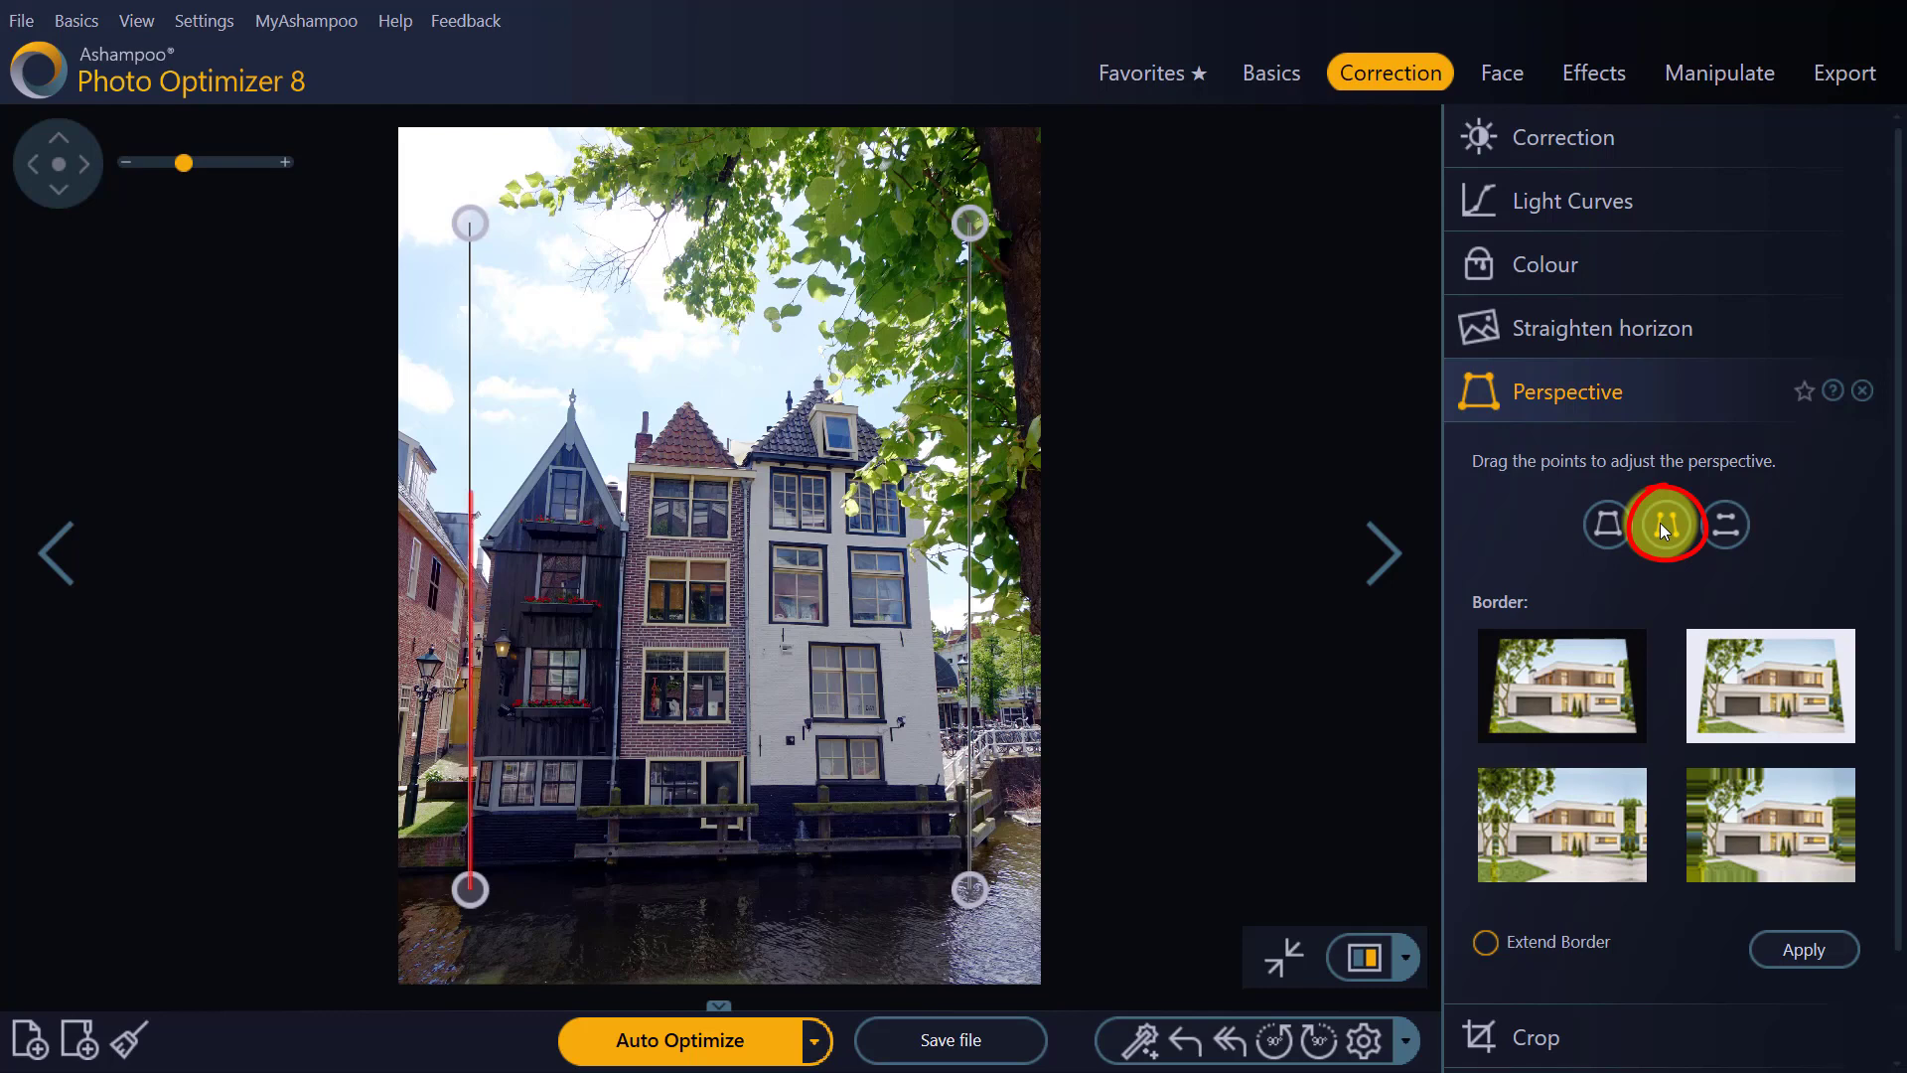
# Align the left and right perspective guides along the slanted canal-house edges
pyautogui.moveTo(477, 217); pyautogui.dragTo(522, 227)
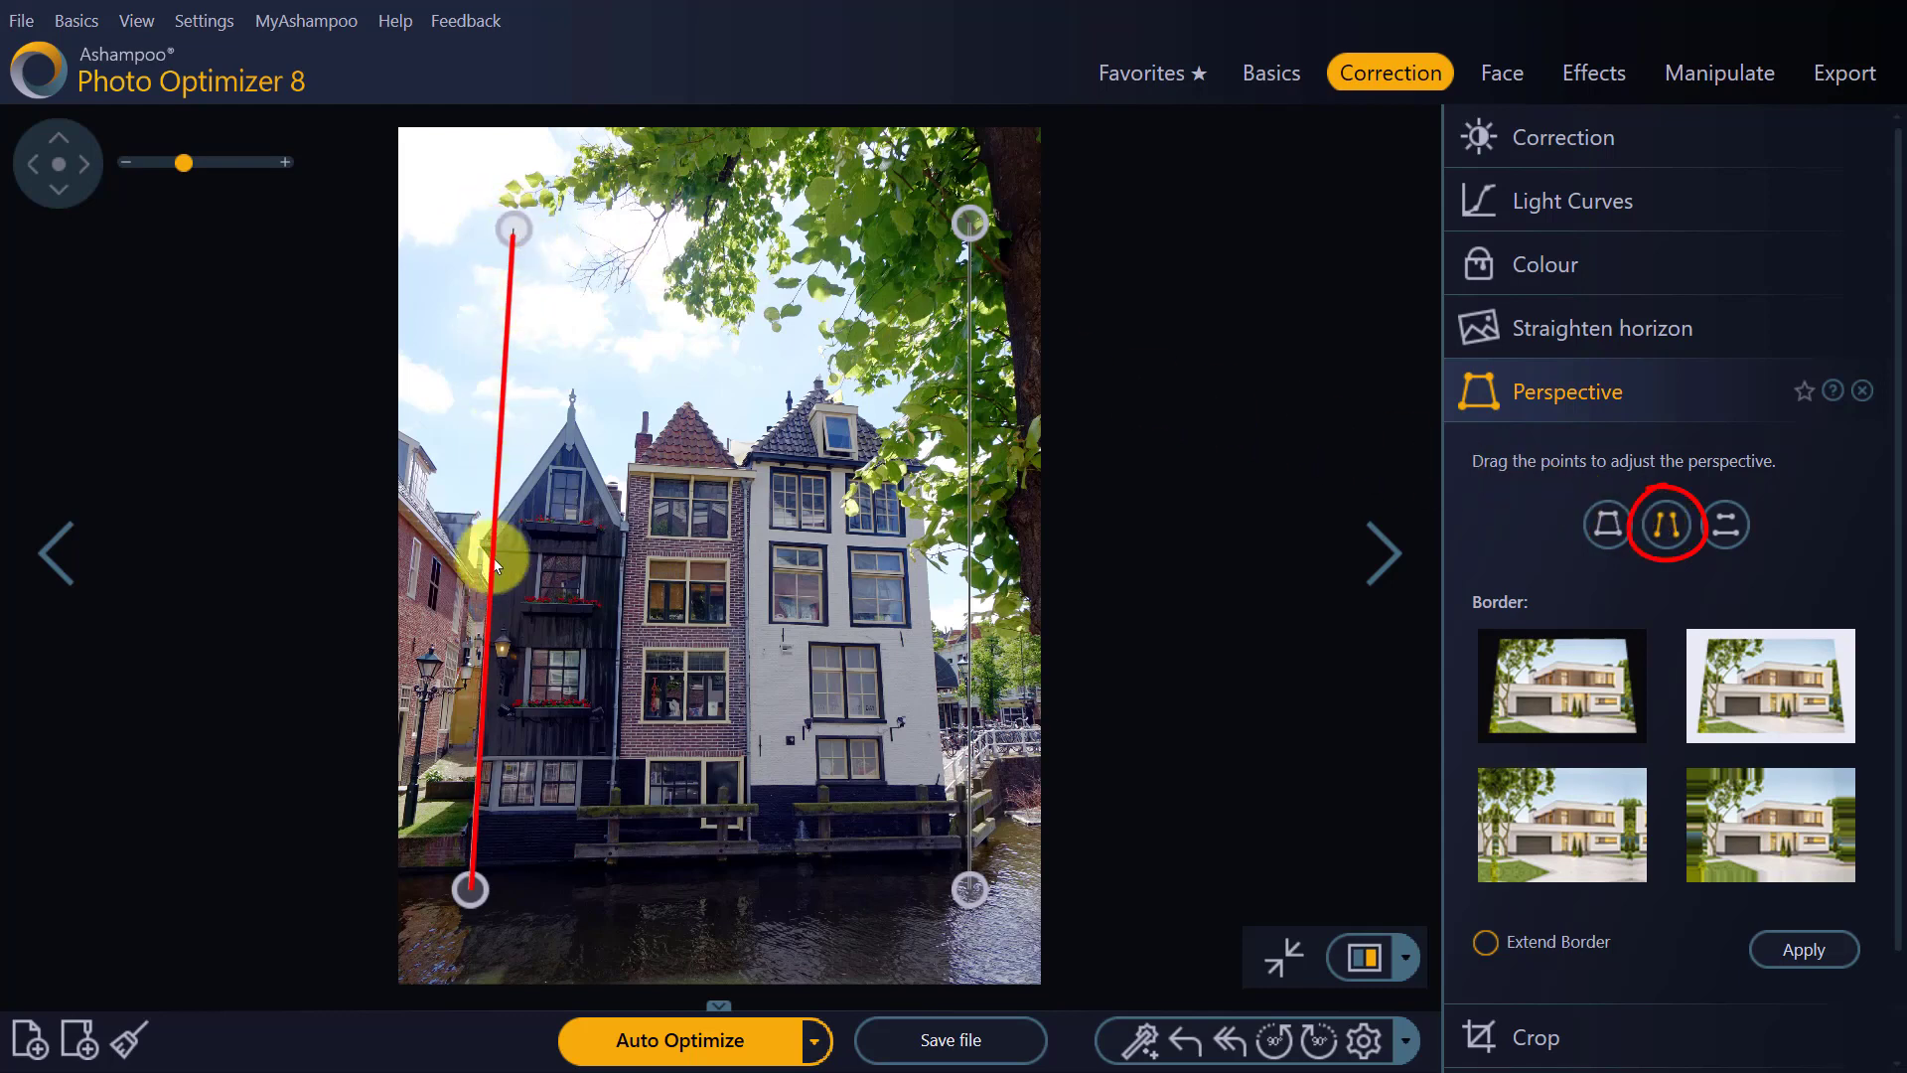
pyautogui.moveTo(462, 890); pyautogui.dragTo(457, 890)
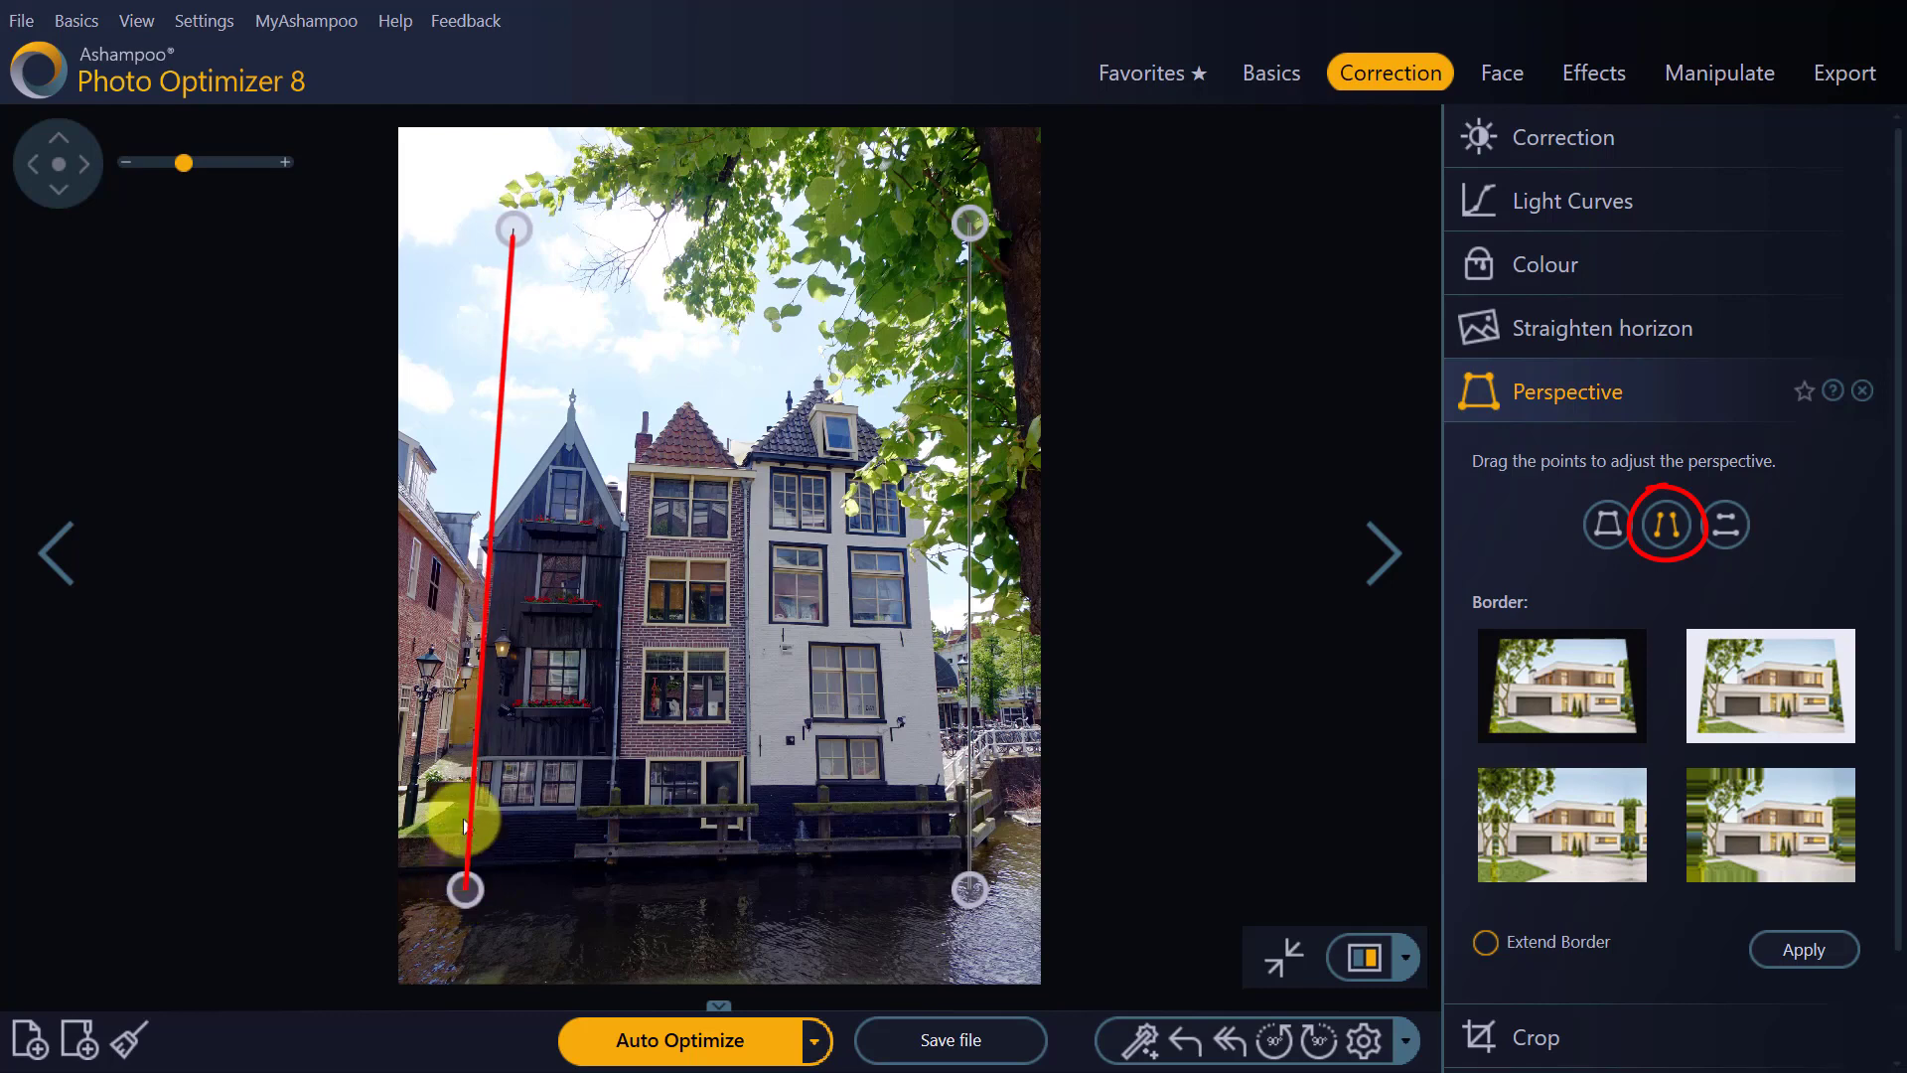
pyautogui.moveTo(514, 236); pyautogui.dragTo(538, 230)
pyautogui.moveTo(971, 222); pyautogui.dragTo(893, 236)
pyautogui.moveTo(970, 889); pyautogui.dragTo(955, 886)
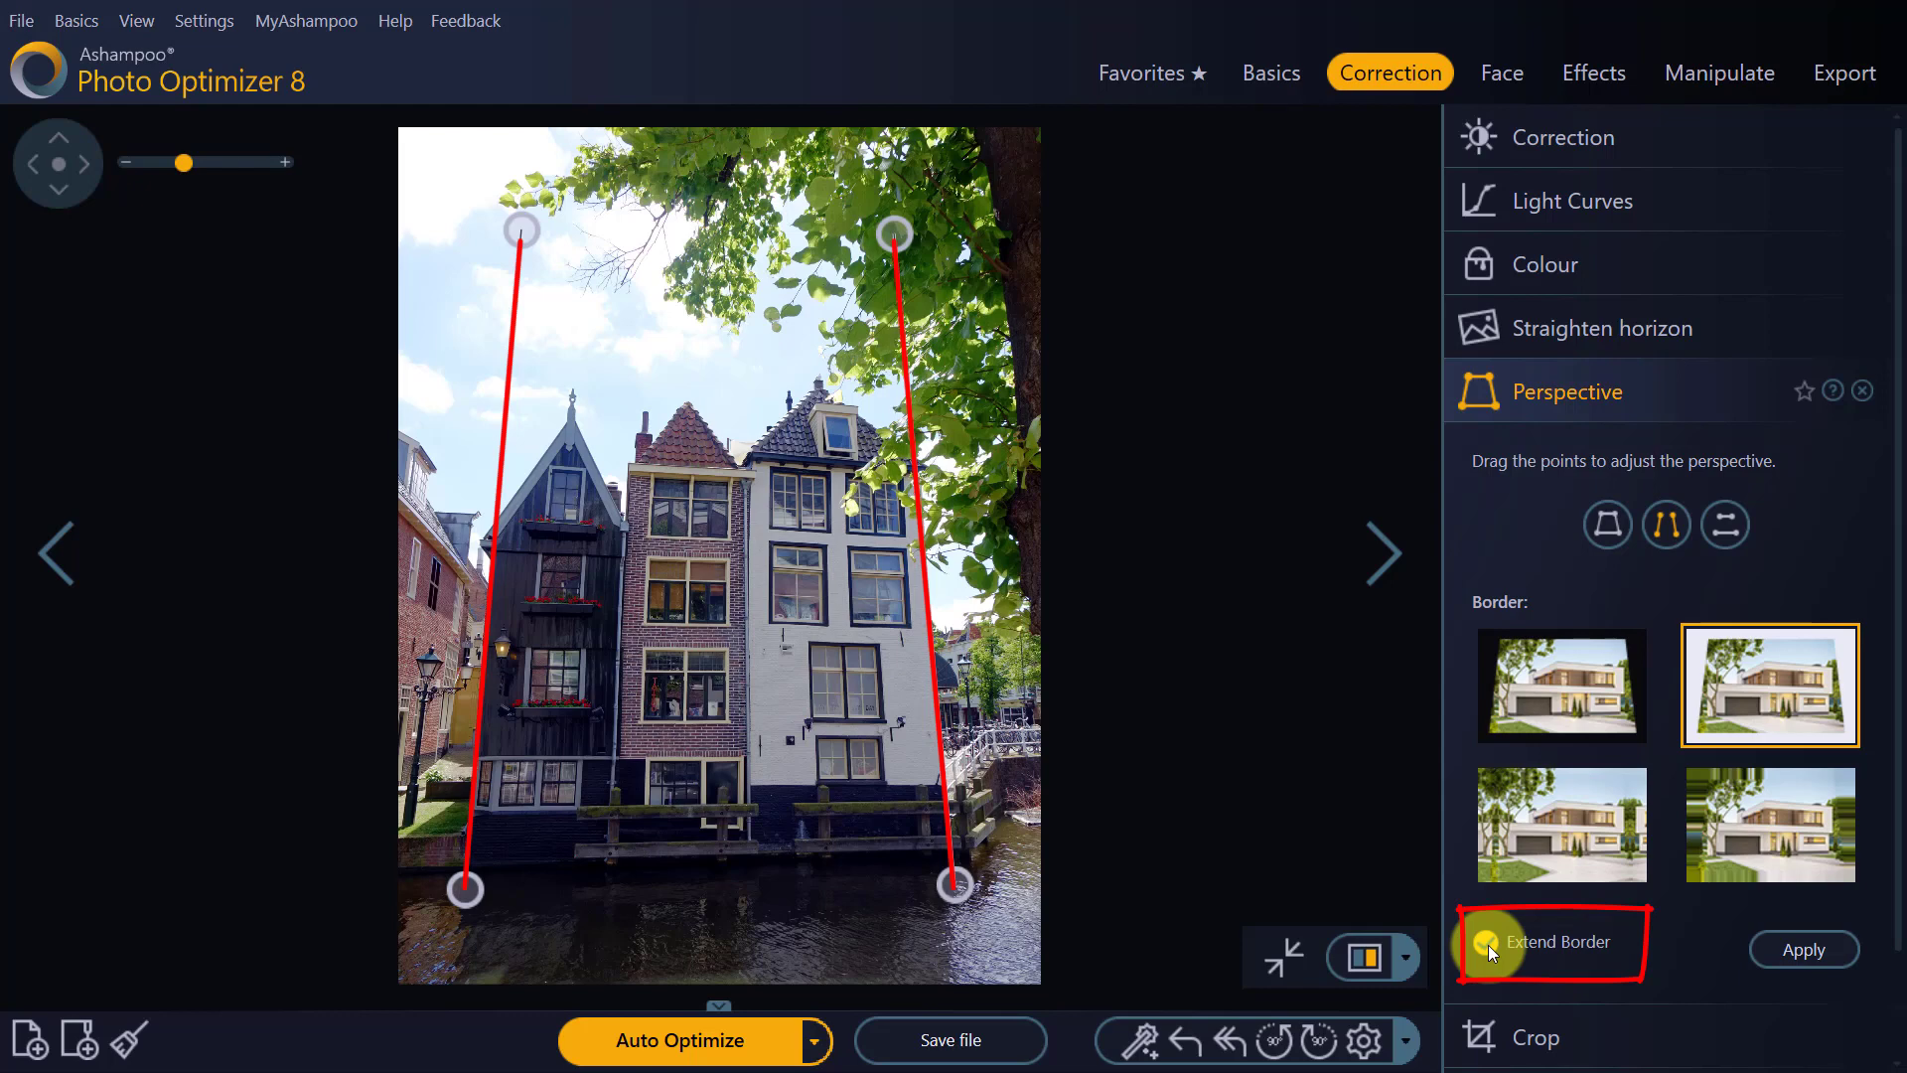
# Apply the vertical perspective correction so the house edges stand upright
pyautogui.click(1810, 951)
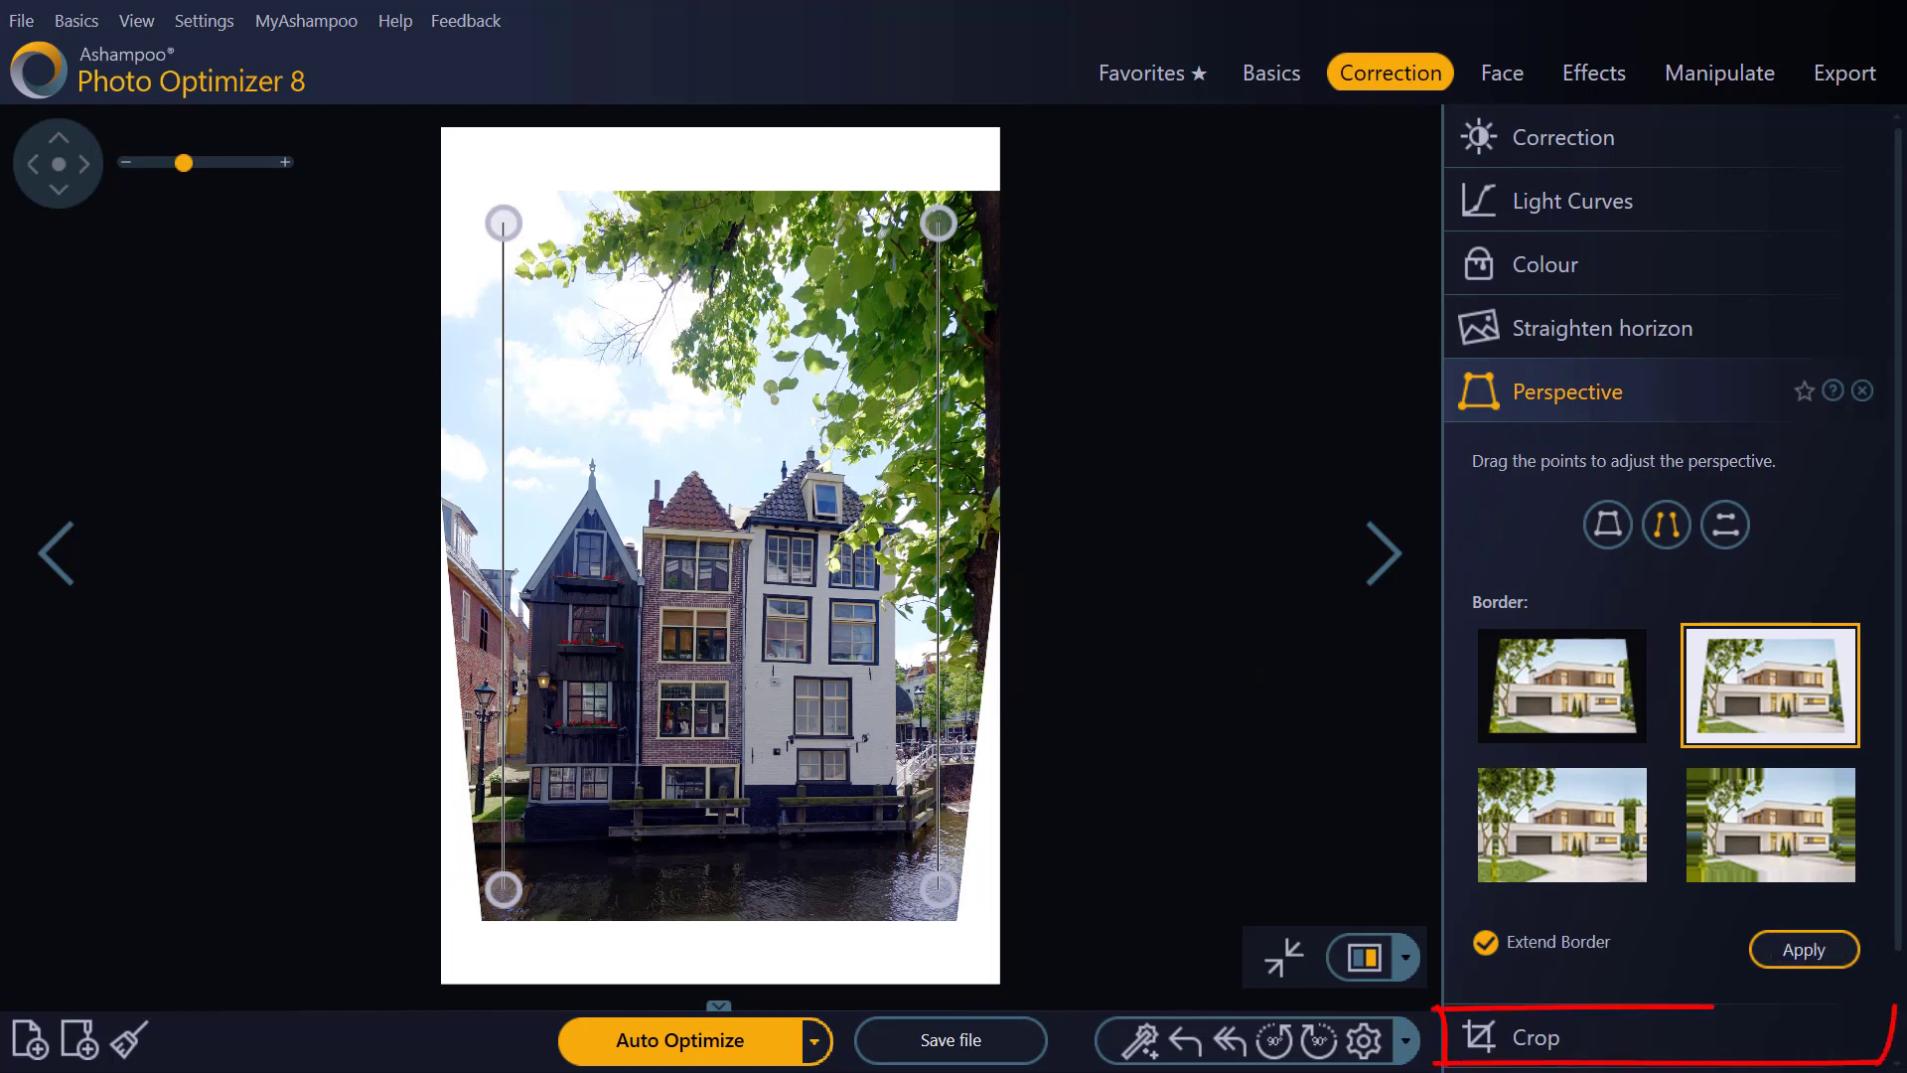
# Crop the corrected photo so the white border areas are trimmed away
pyautogui.click(1534, 1039)
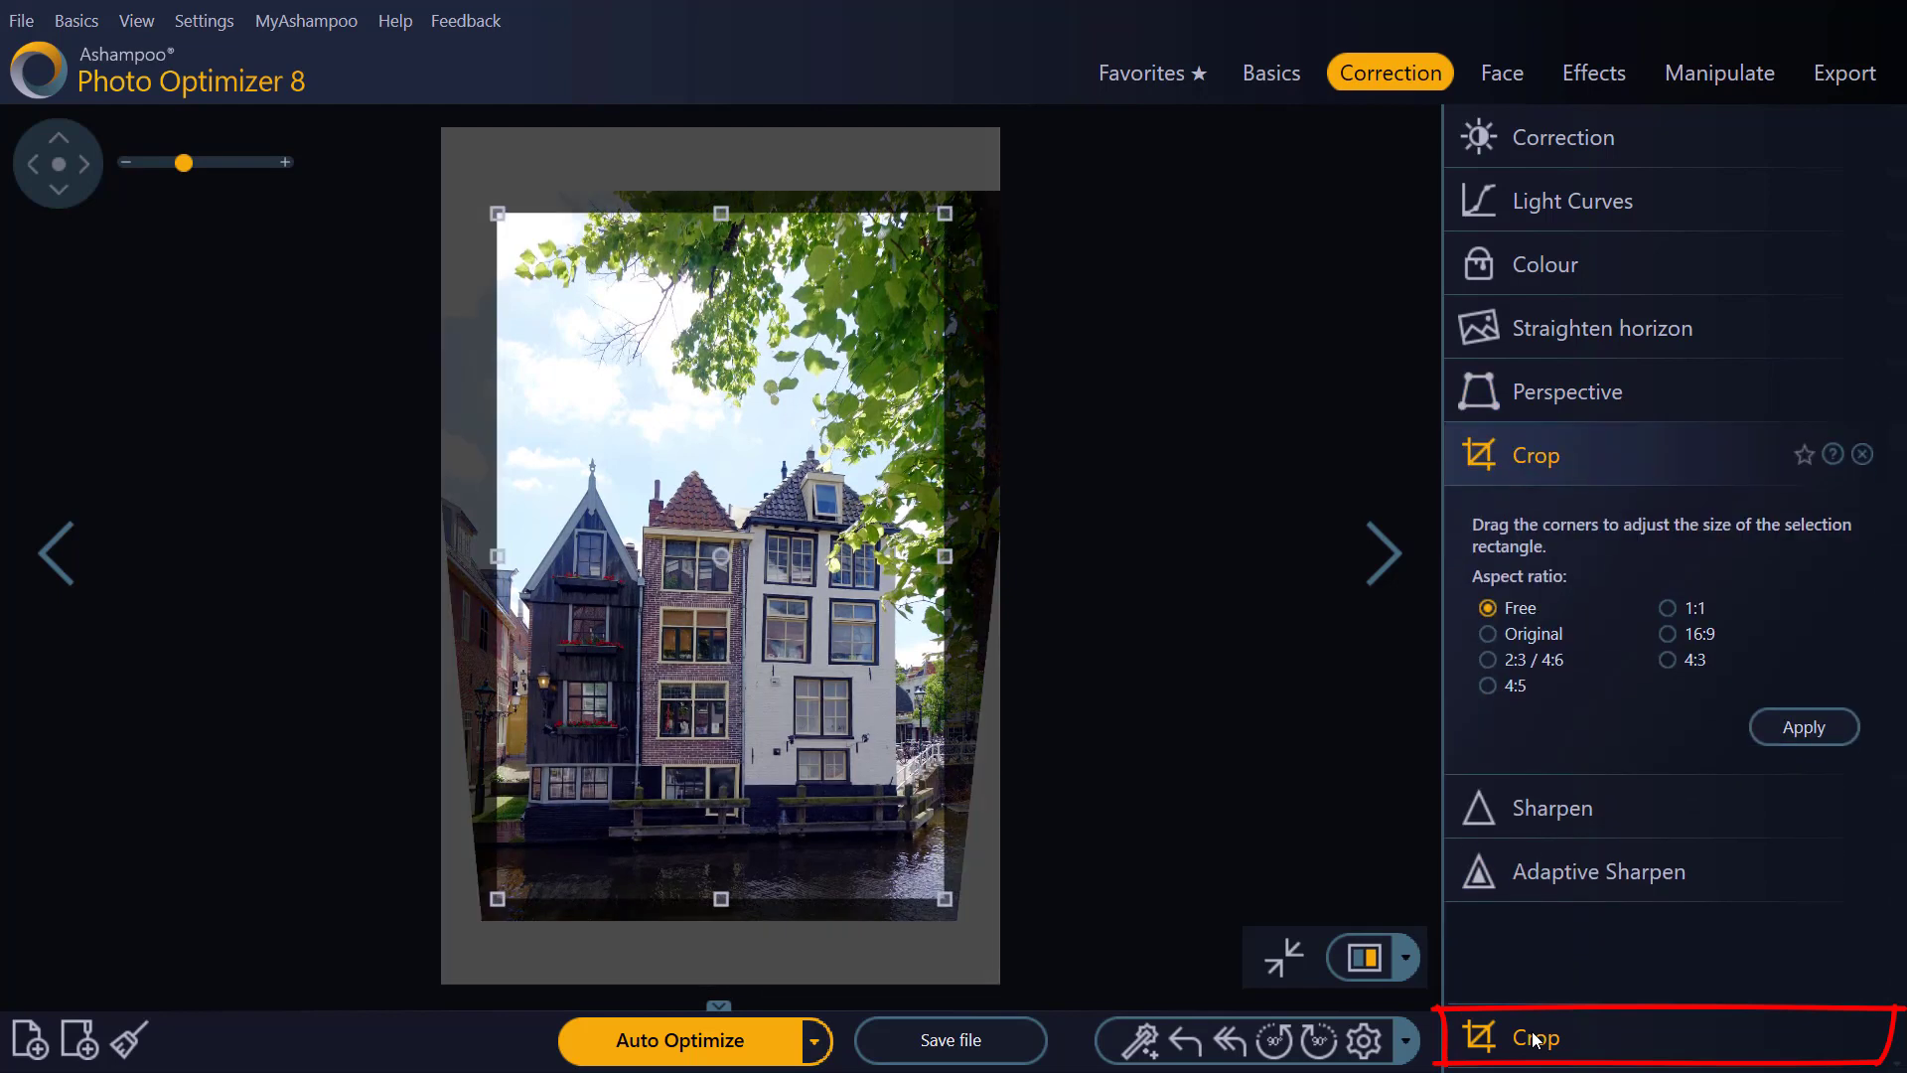
pyautogui.moveTo(498, 213); pyautogui.dragTo(488, 215)
pyautogui.moveTo(944, 898); pyautogui.dragTo(955, 917)
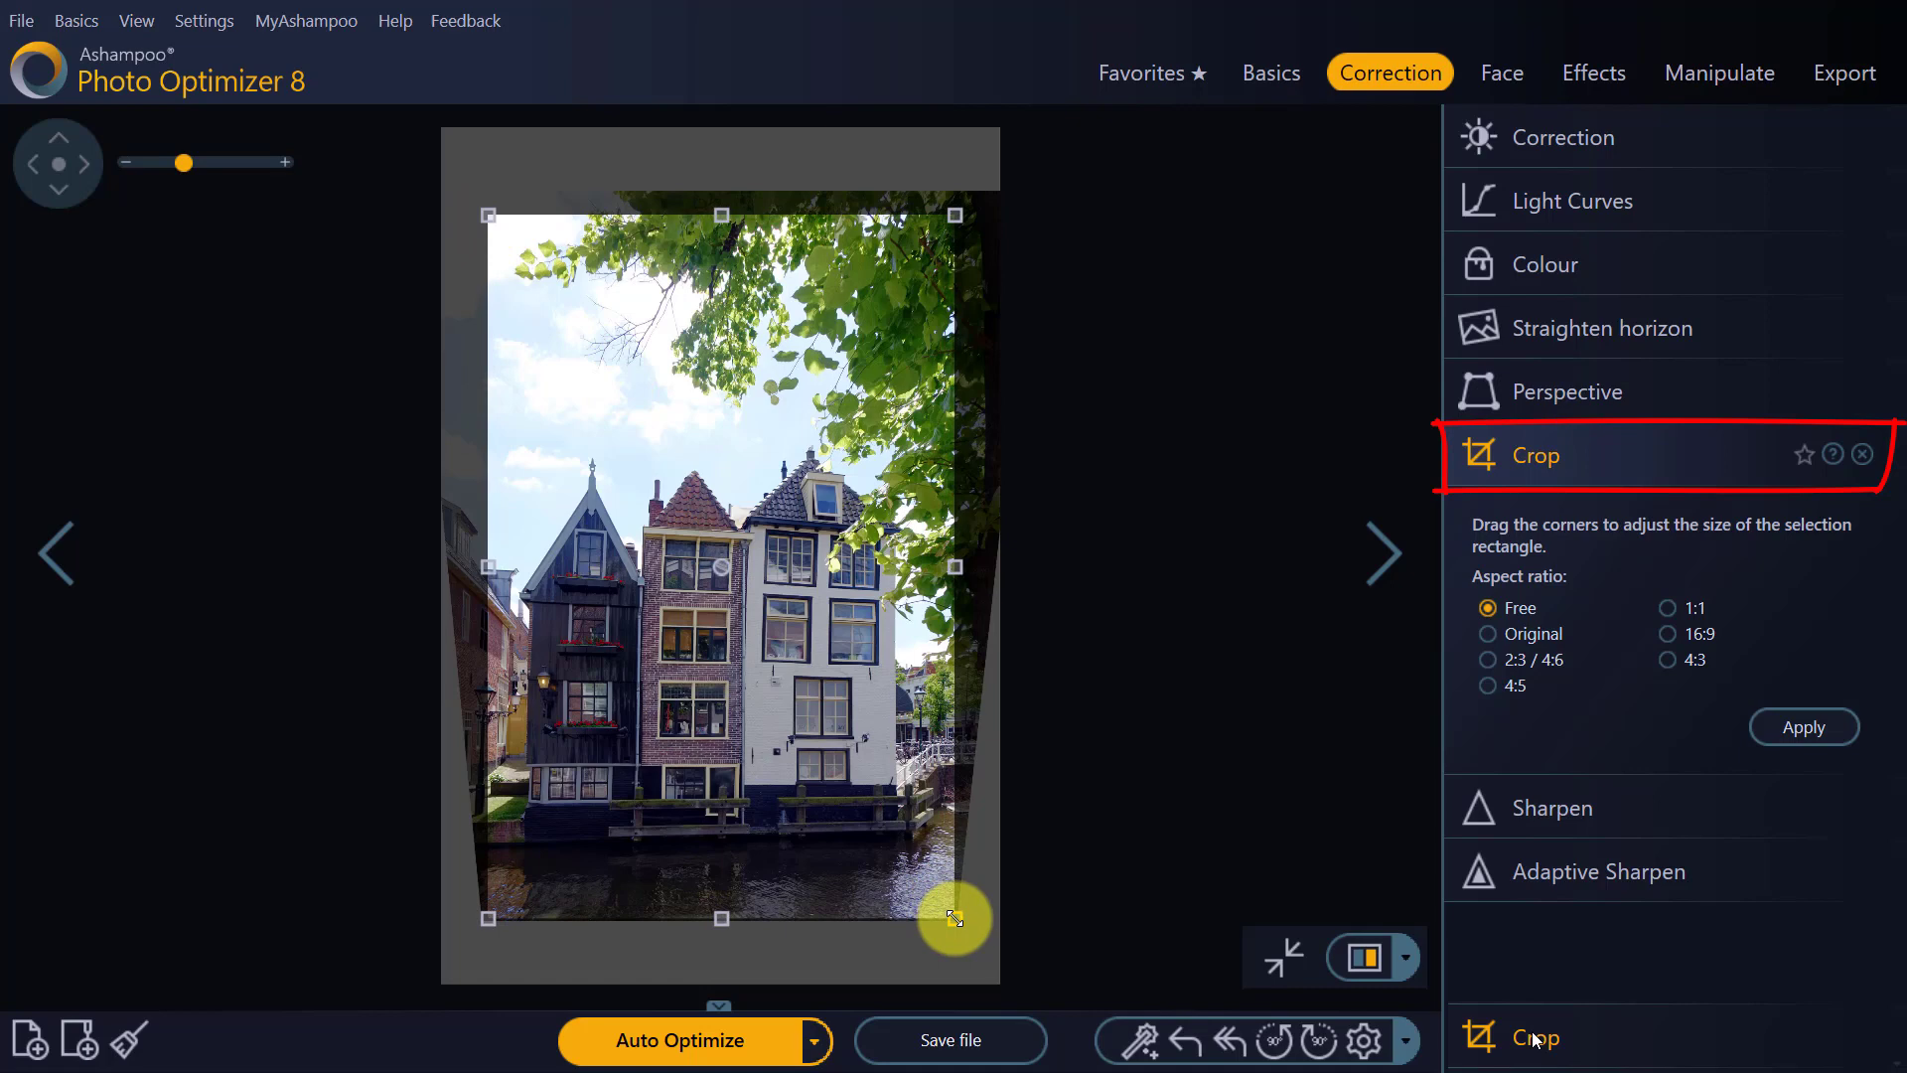
pyautogui.moveTo(721, 215); pyautogui.dragTo(721, 196)
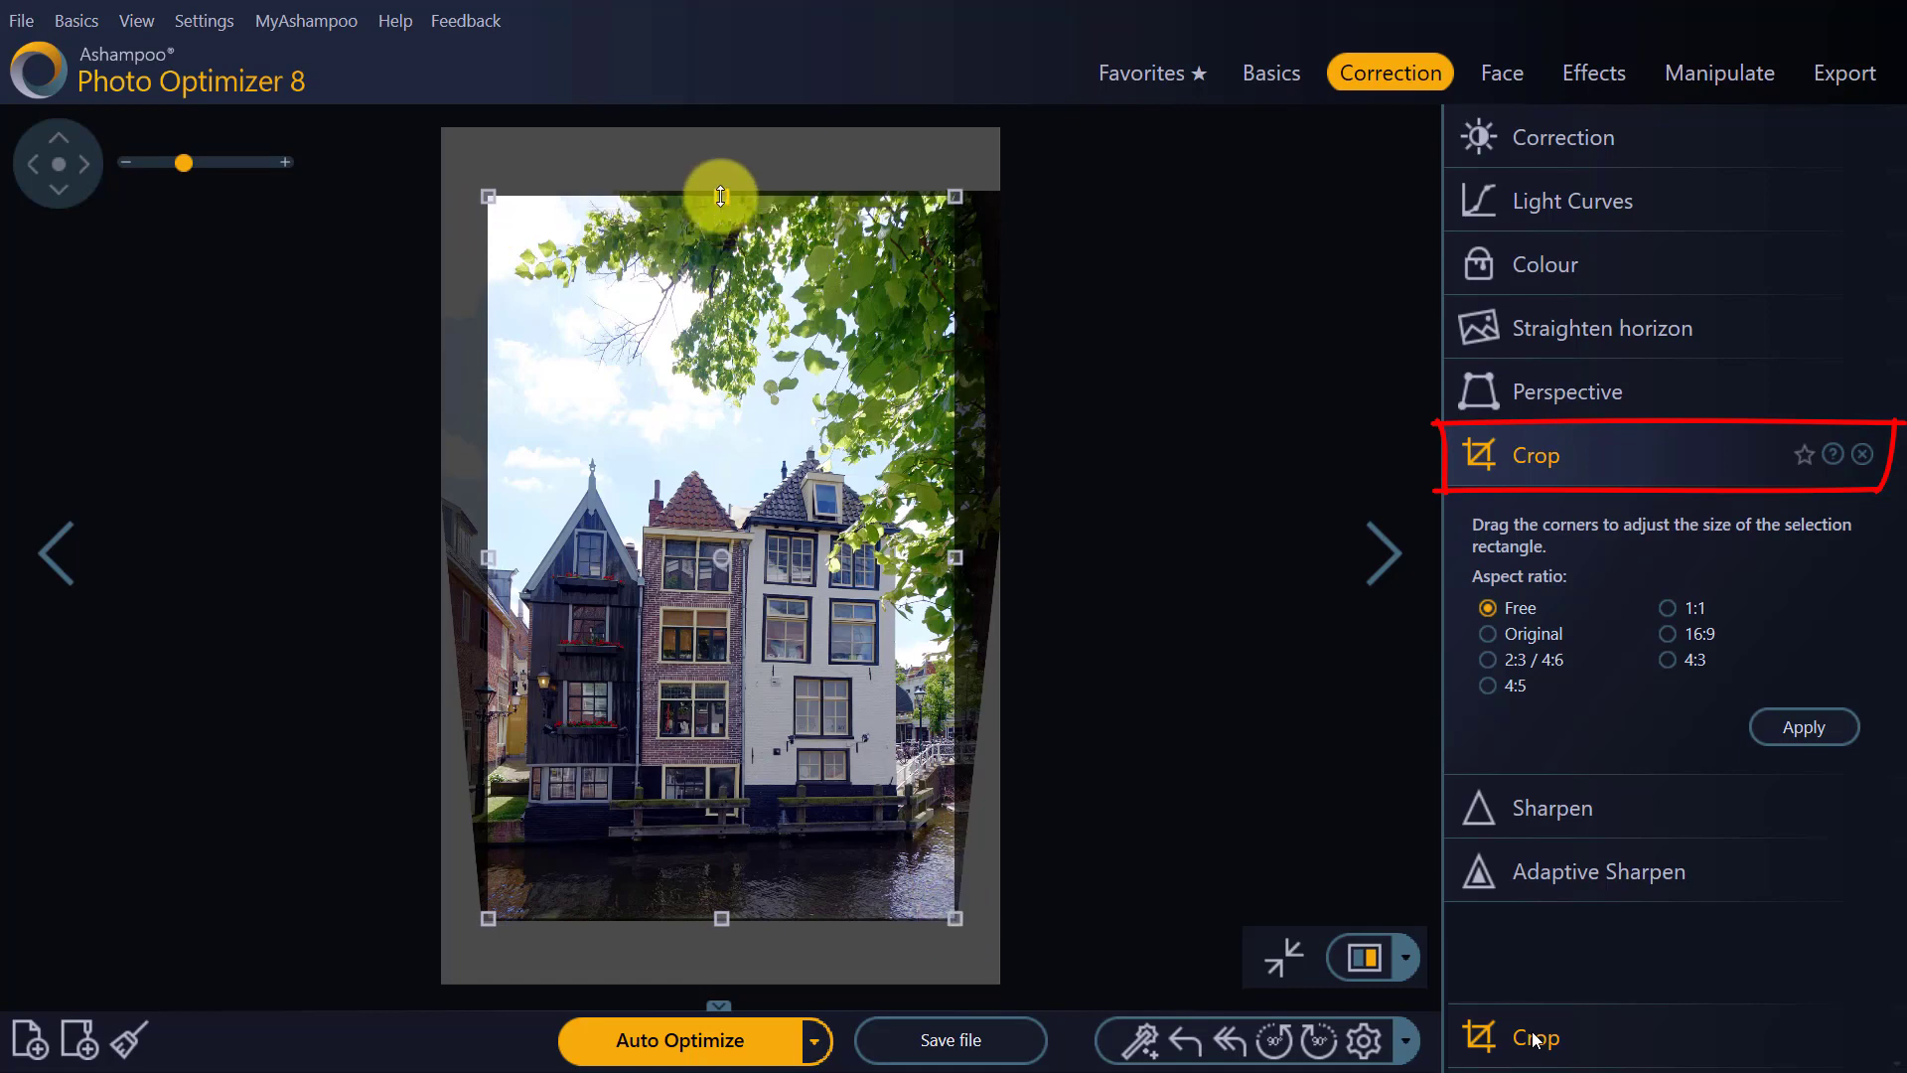
pyautogui.click(1800, 725)
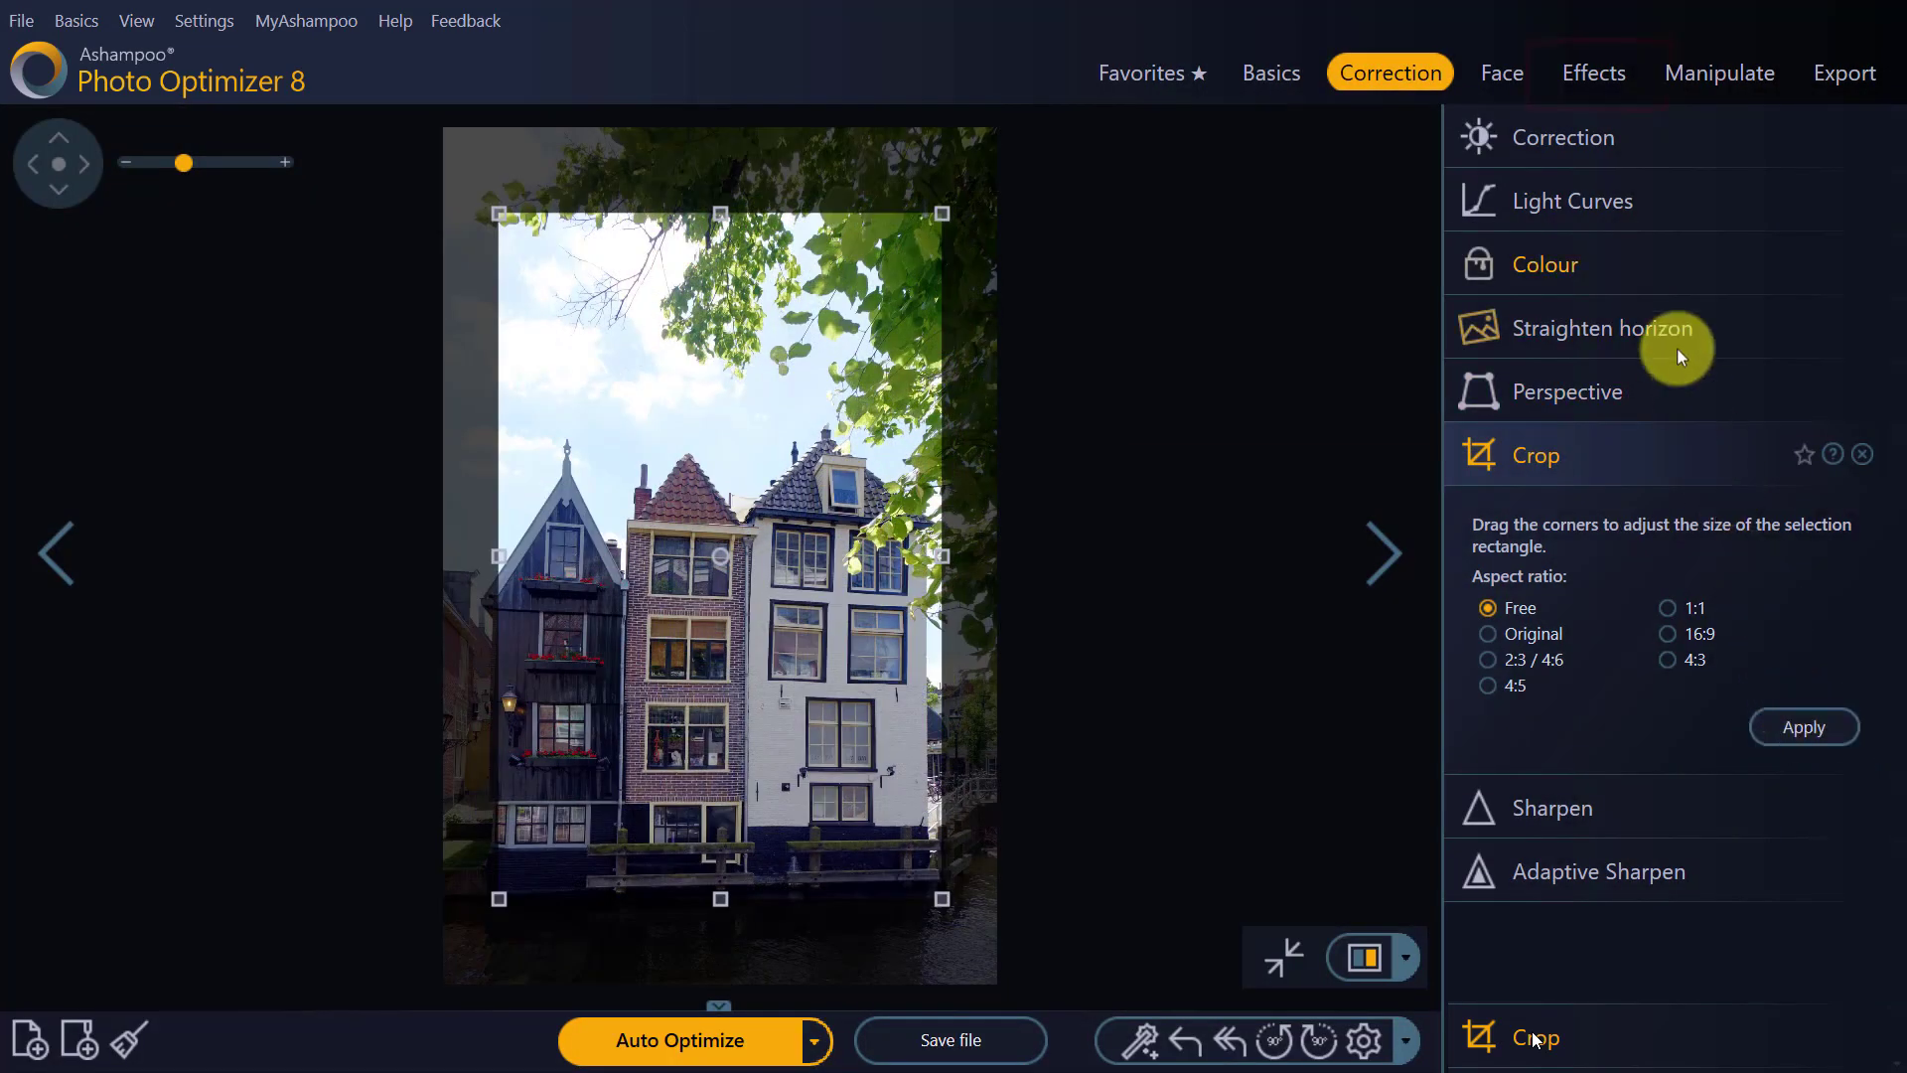
pyautogui.click(1592, 81)
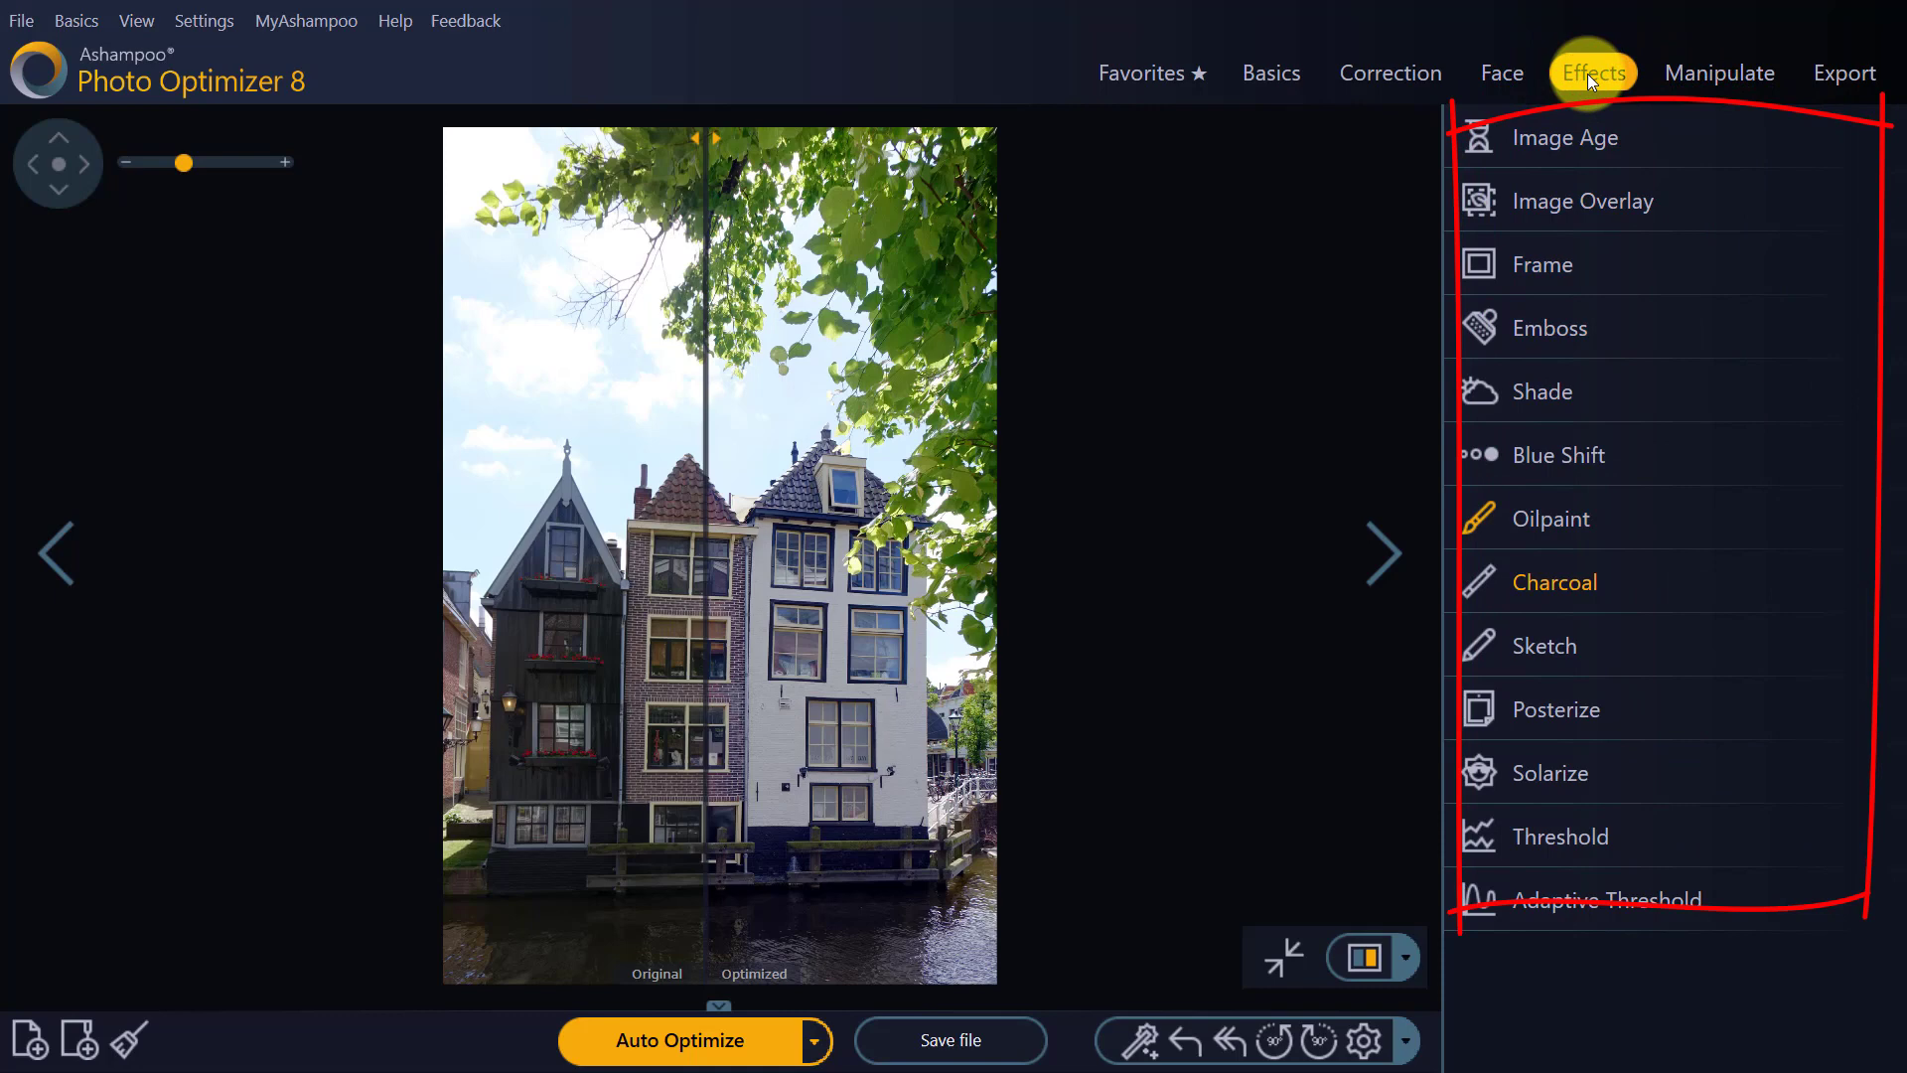
# Try the Image Age aging styles, pick the reddish one, and star Image Age as favorite
pyautogui.click(1553, 141)
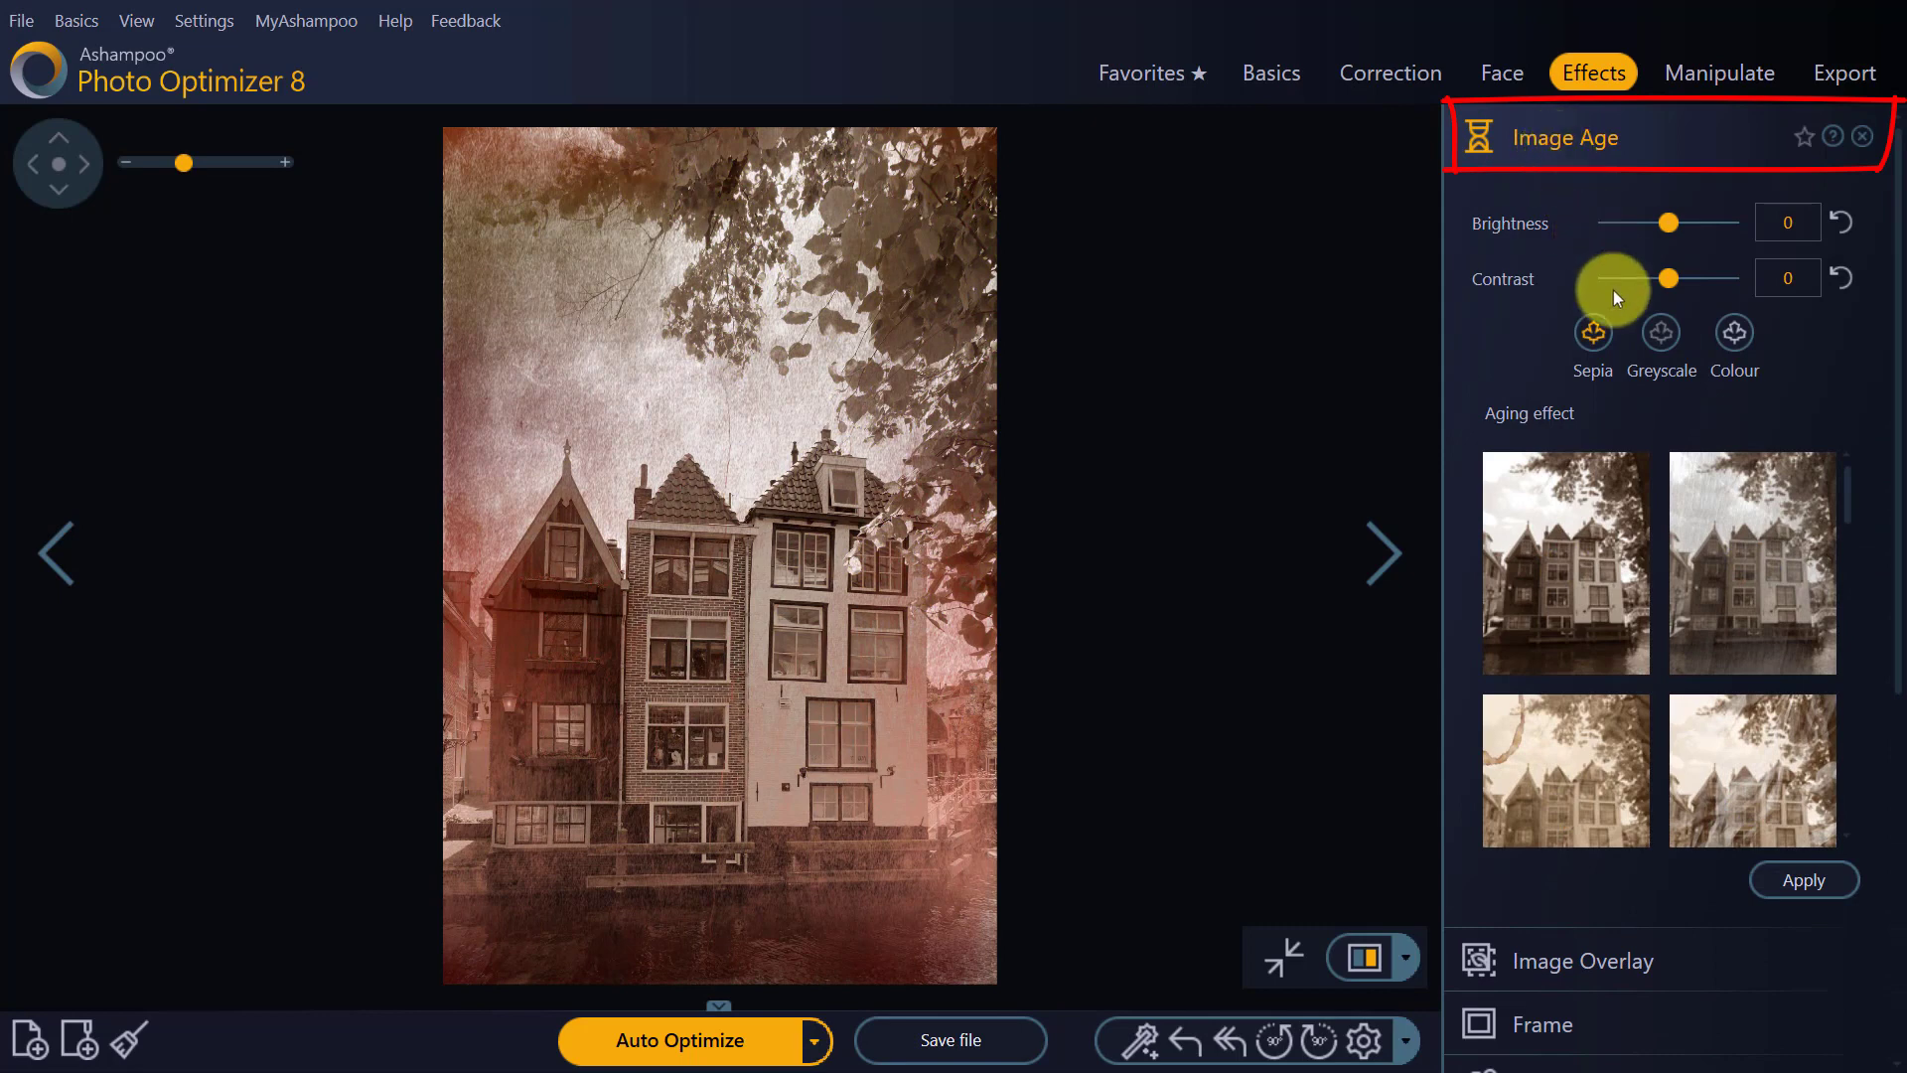
pyautogui.click(1748, 626)
pyautogui.scroll(-2, 1748, 626)
pyautogui.scroll(-2, 1748, 625)
pyautogui.click(1748, 628)
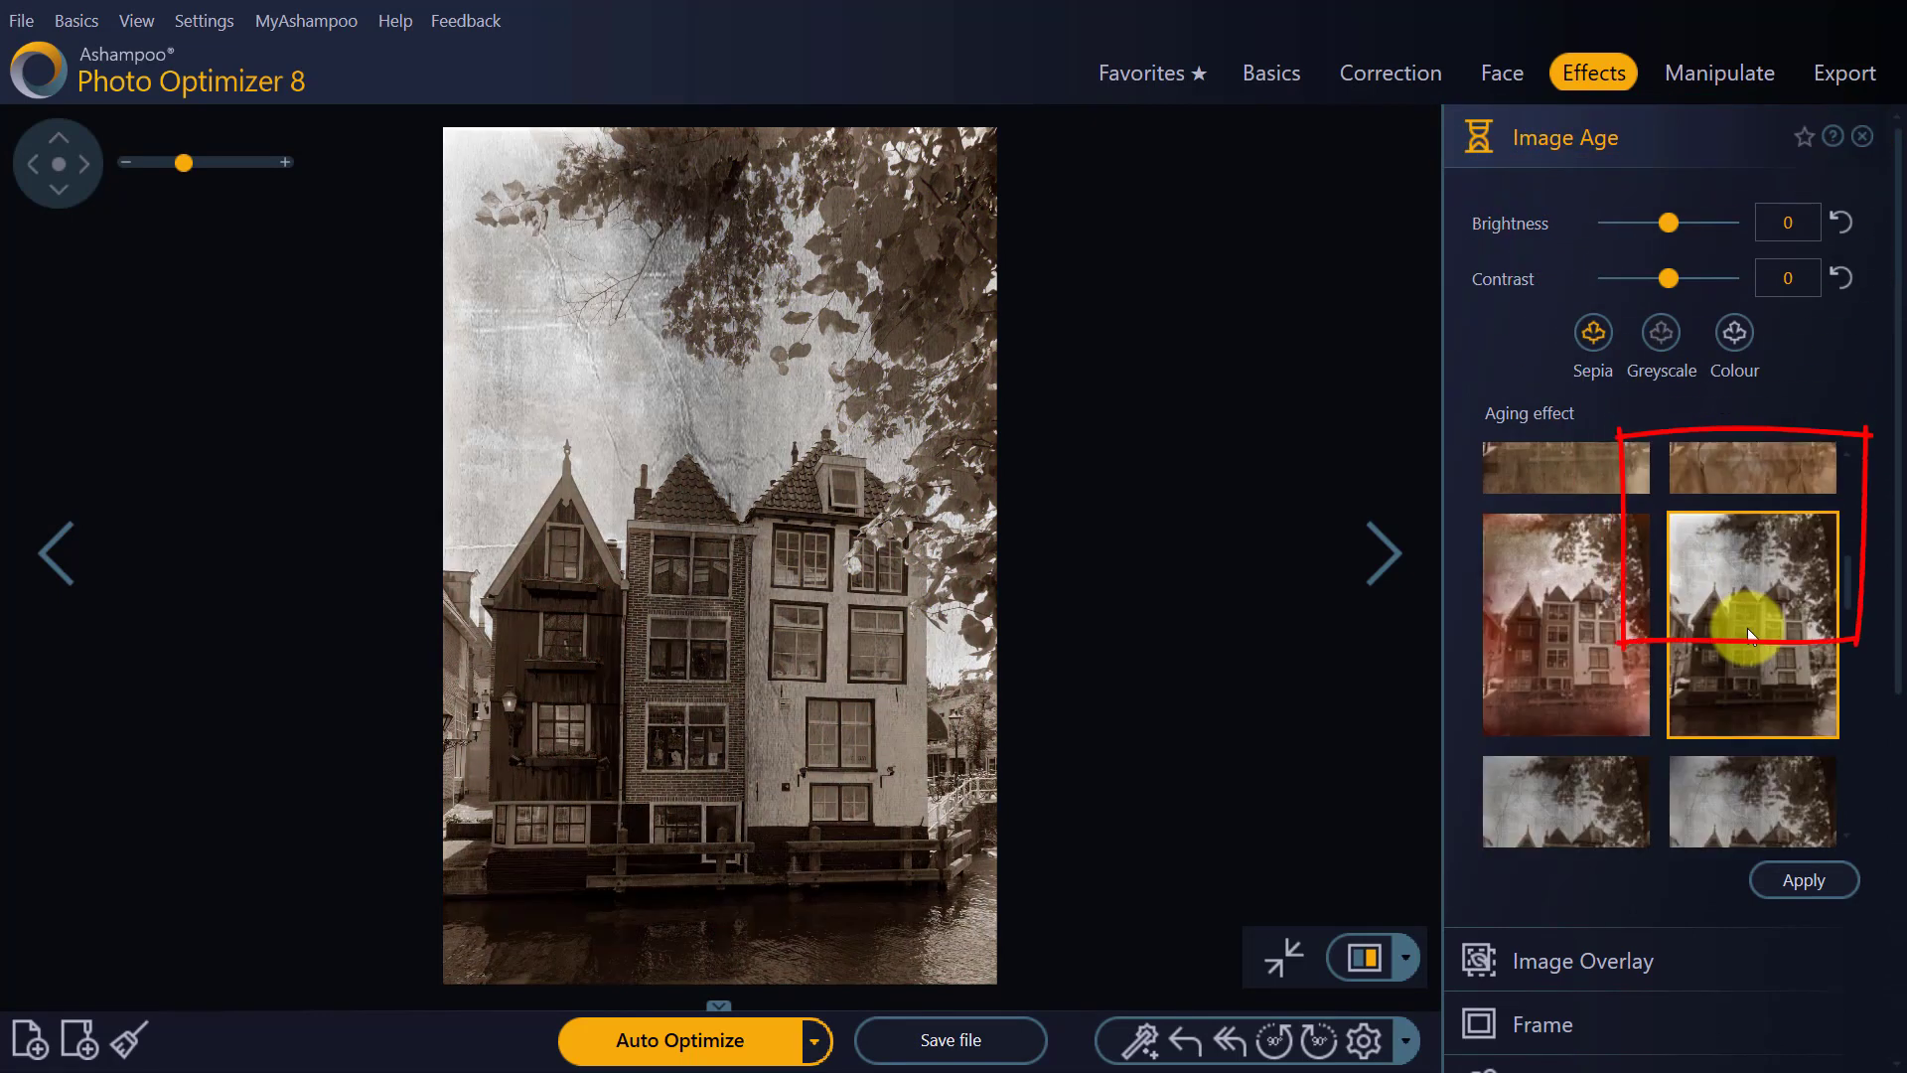
pyautogui.click(1577, 641)
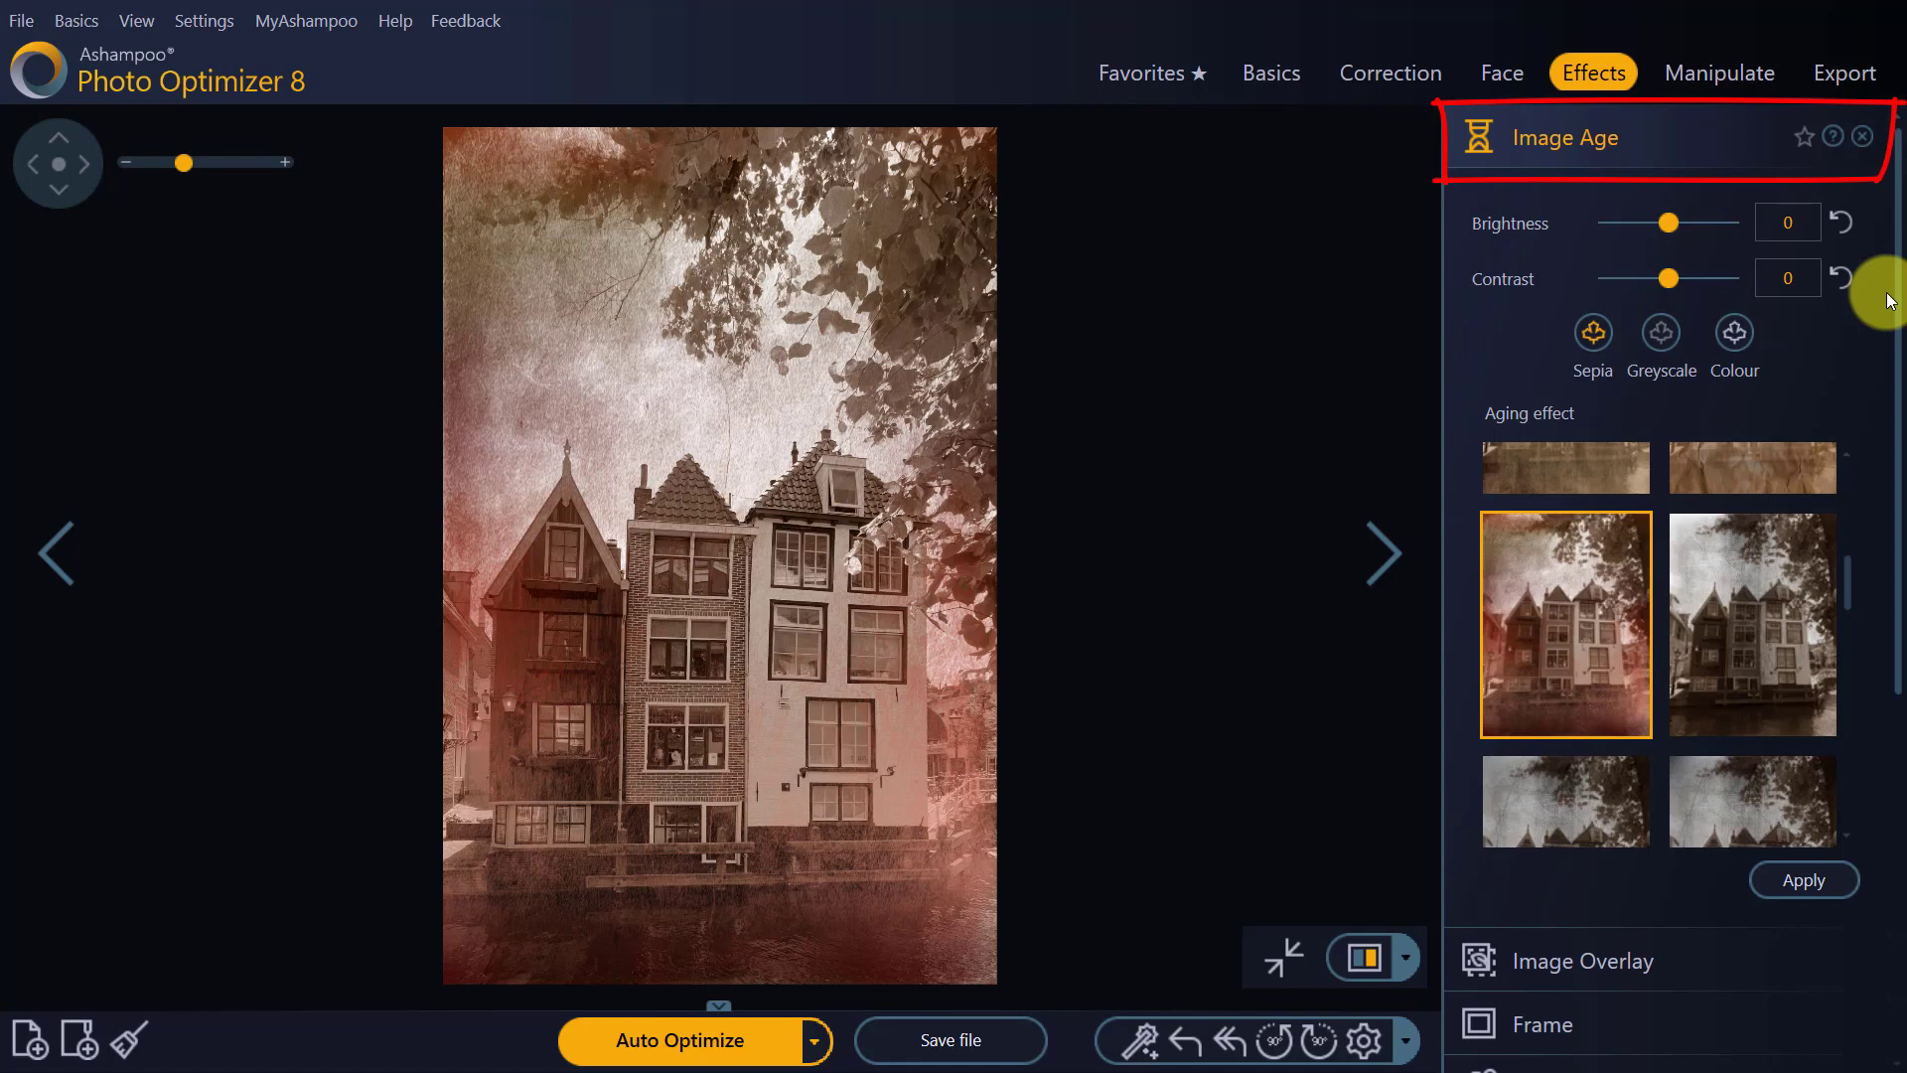
pyautogui.click(1804, 138)
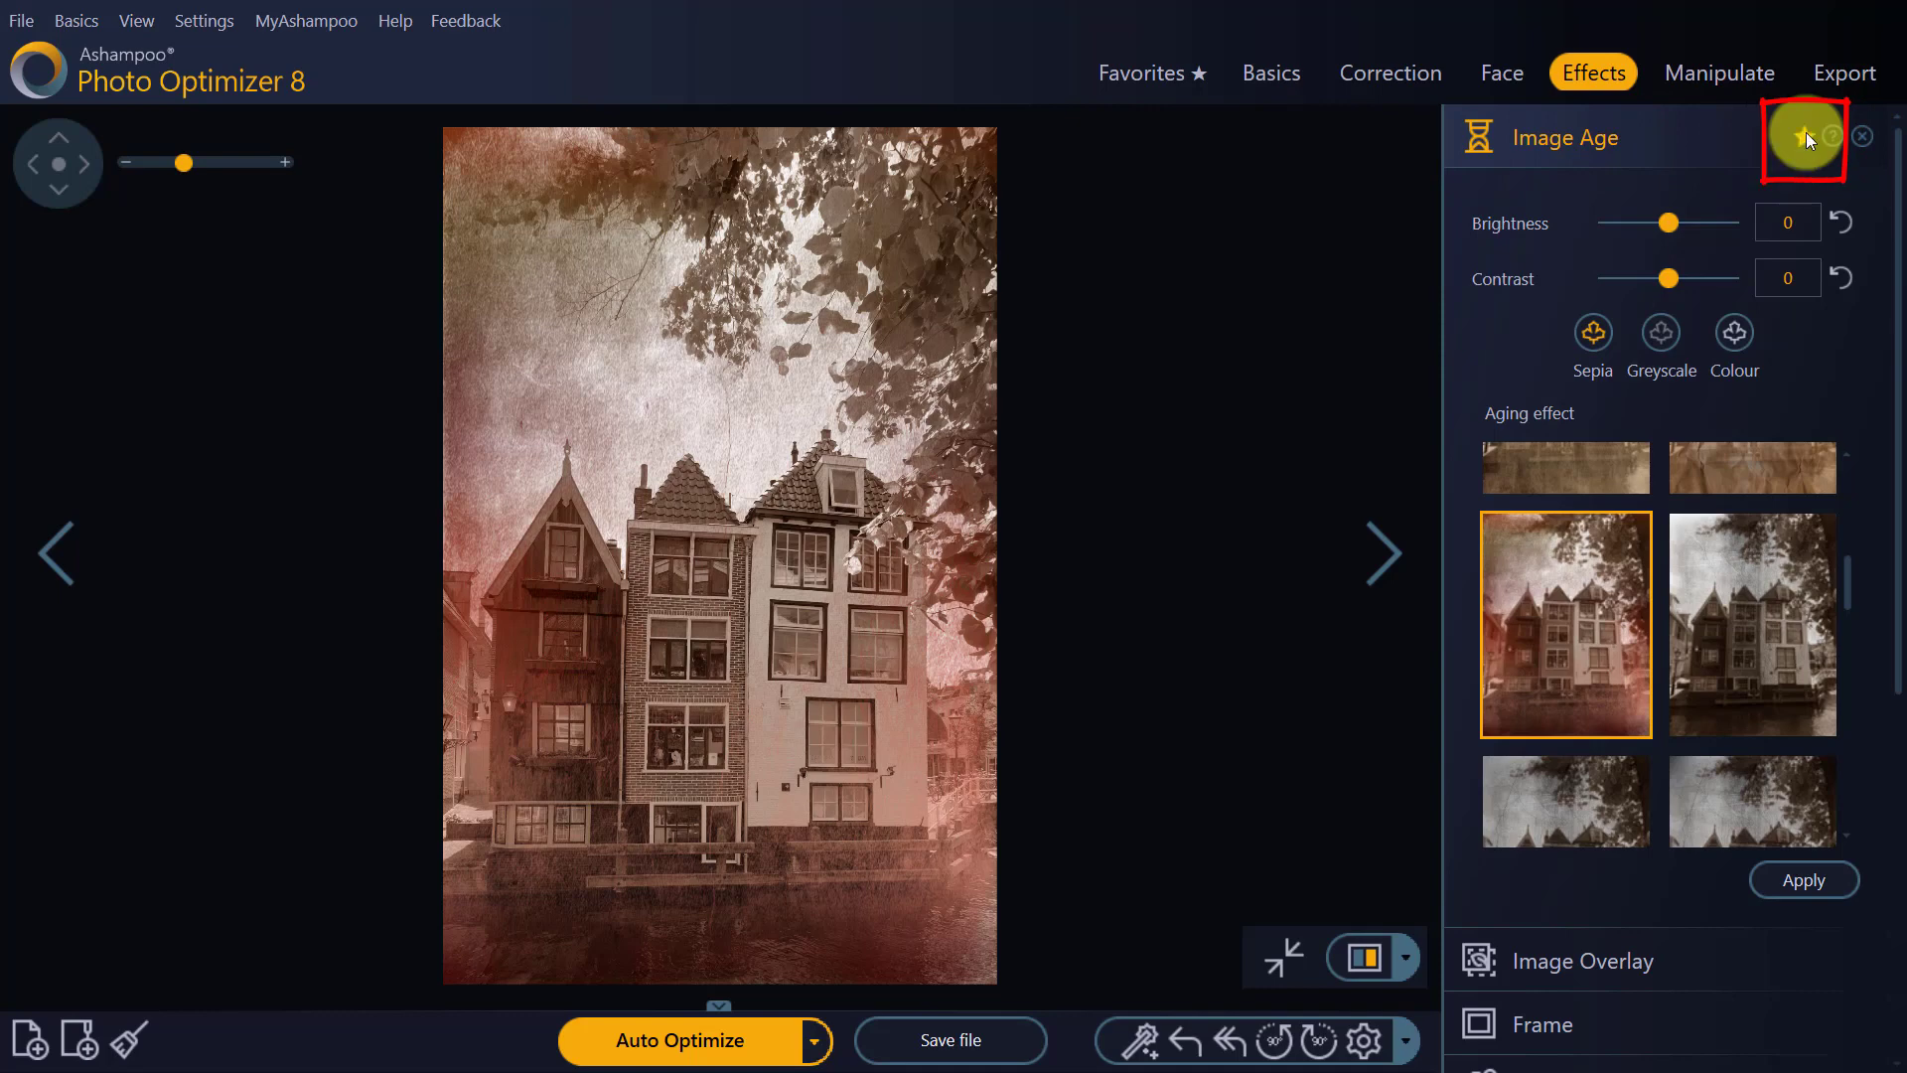
pyautogui.click(1573, 137)
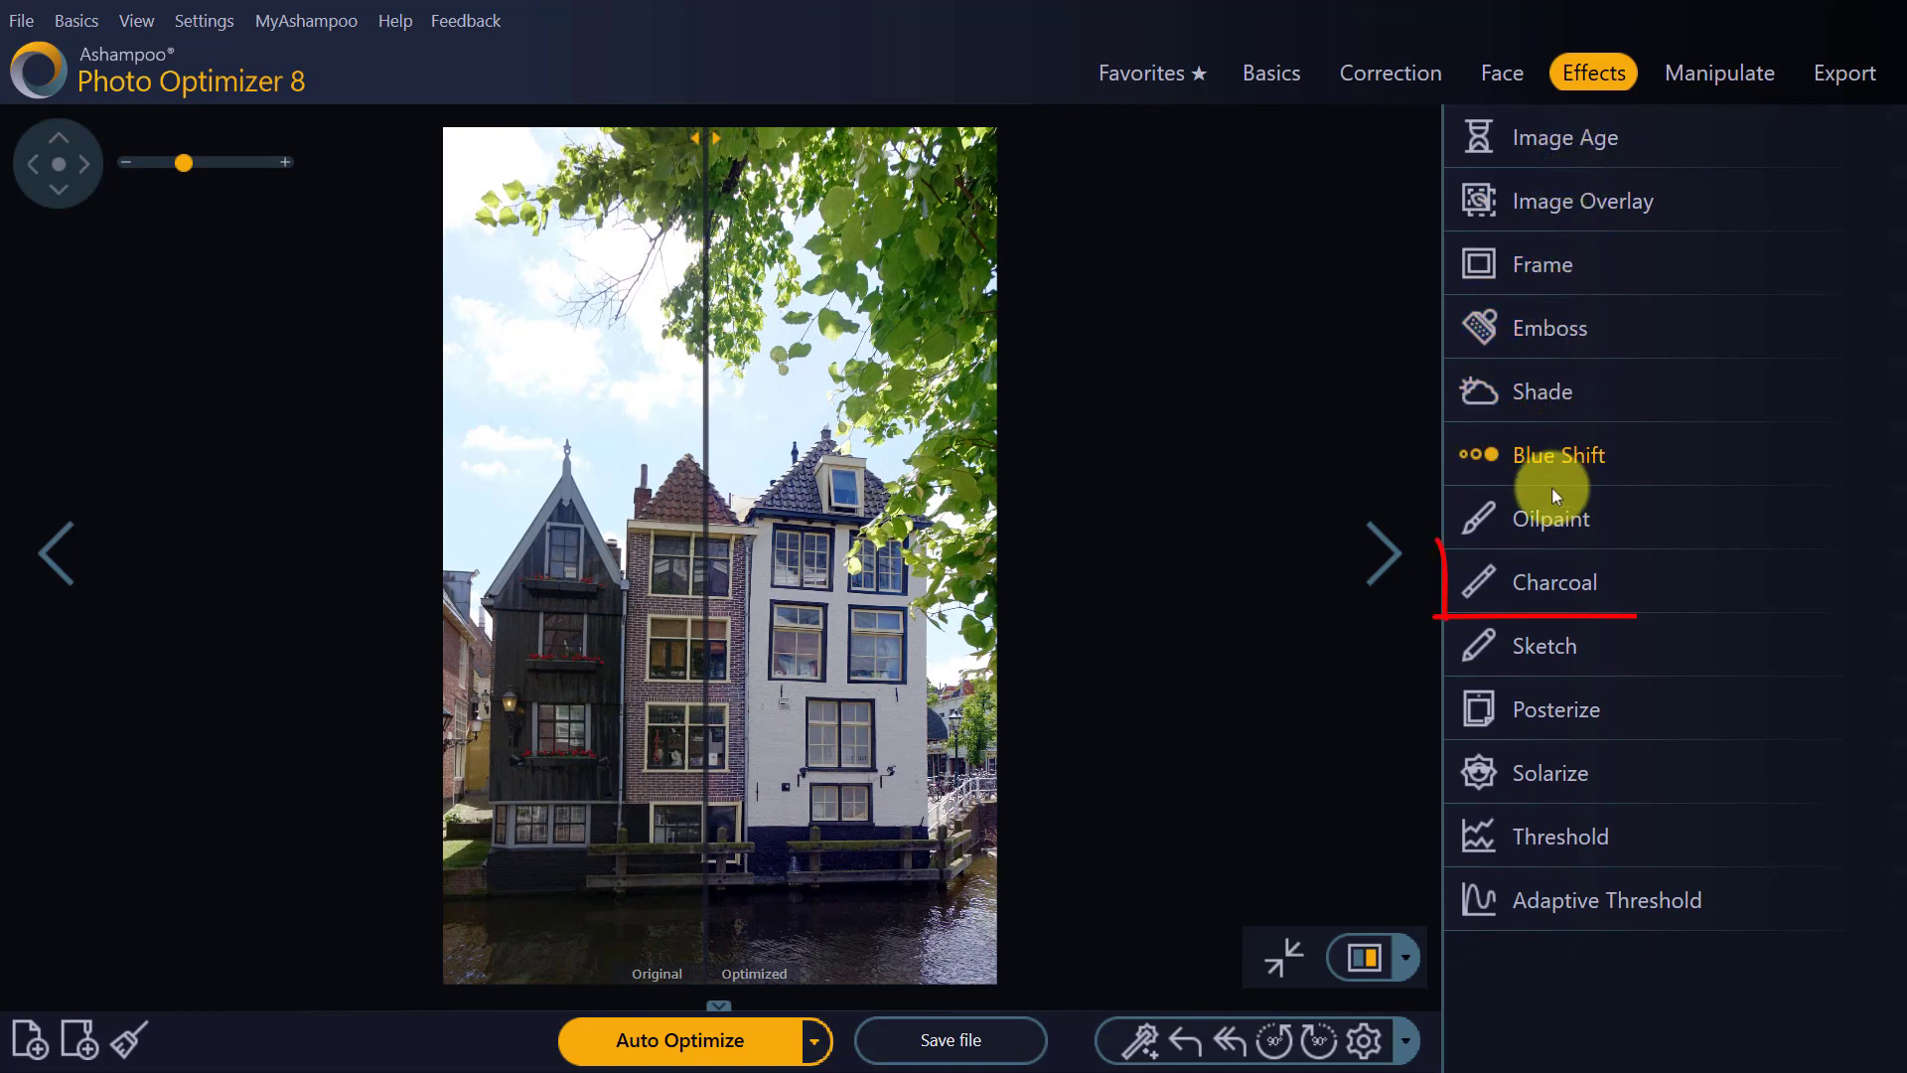
# Raise Charcoal strength to 4 and star Charcoal as a favorite effect
pyautogui.click(1545, 588)
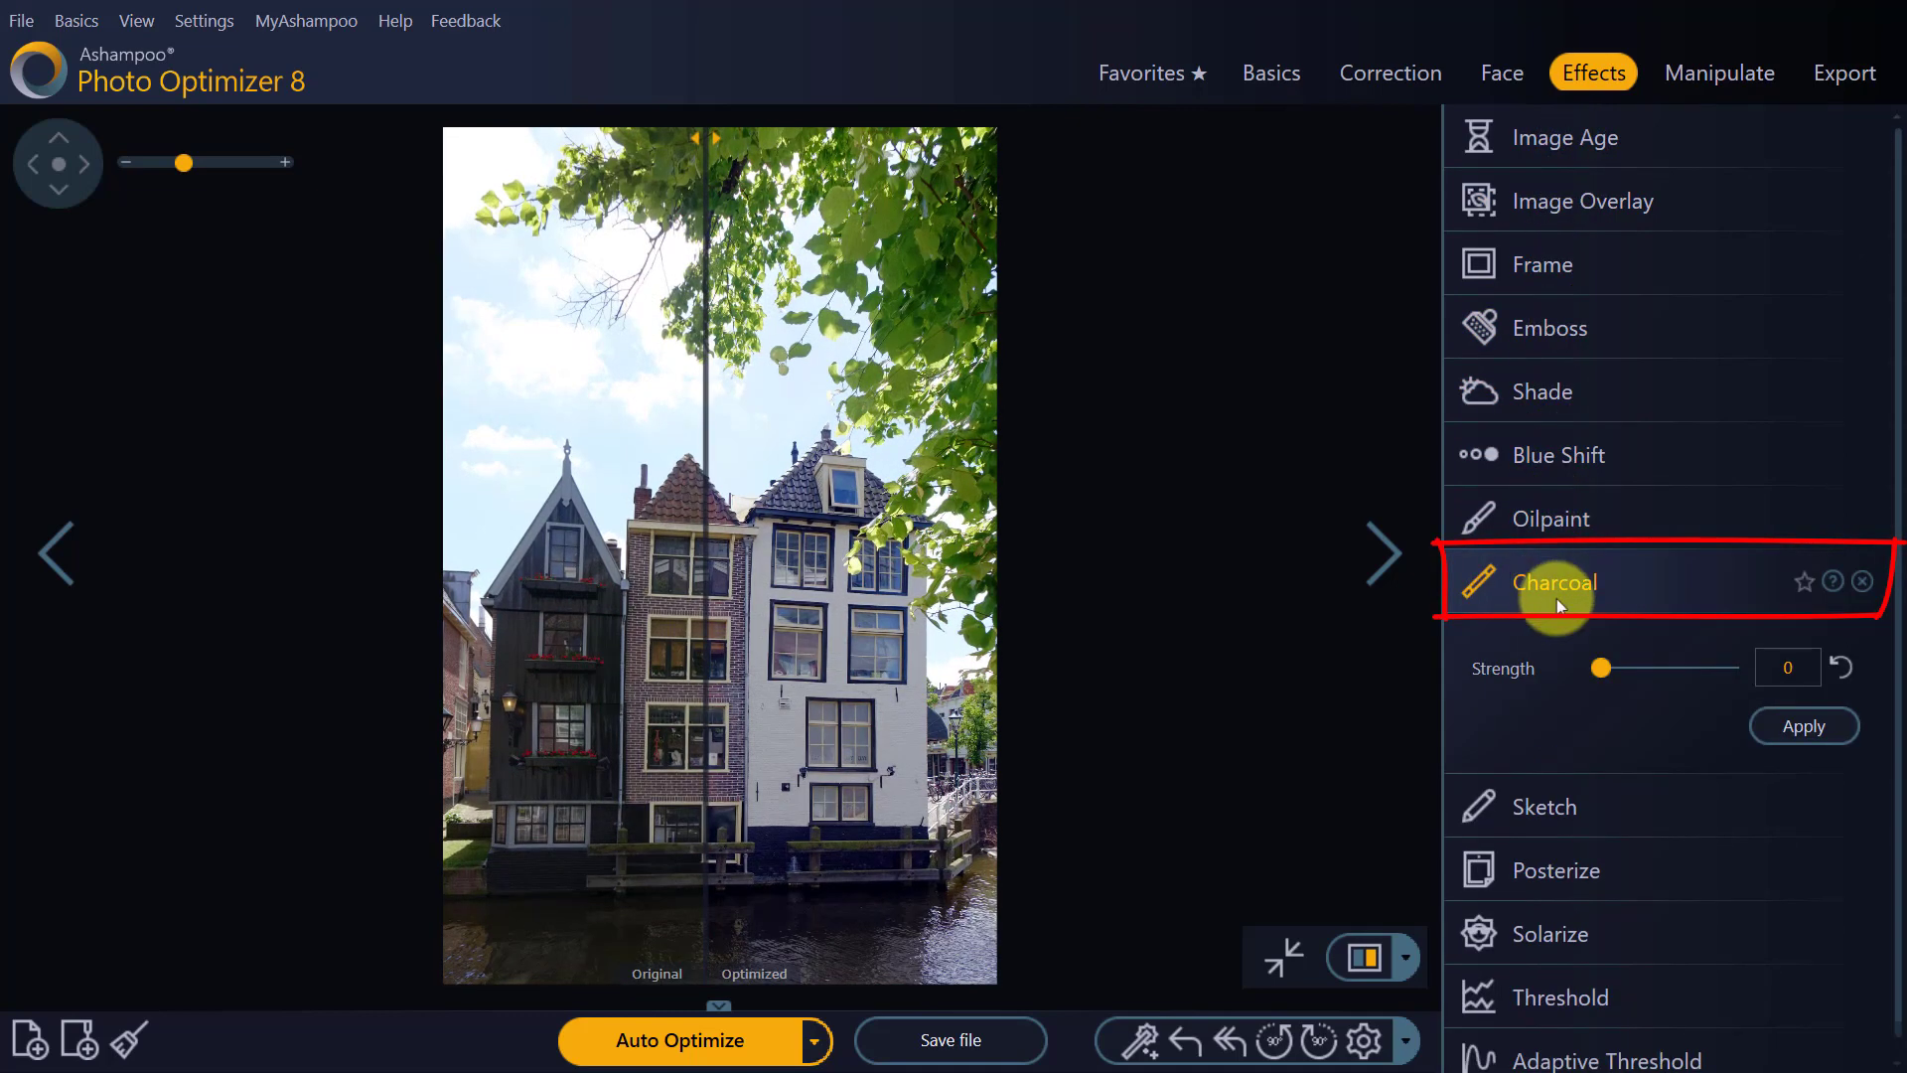
pyautogui.click(1638, 668)
pyautogui.click(1655, 668)
pyautogui.click(1654, 668)
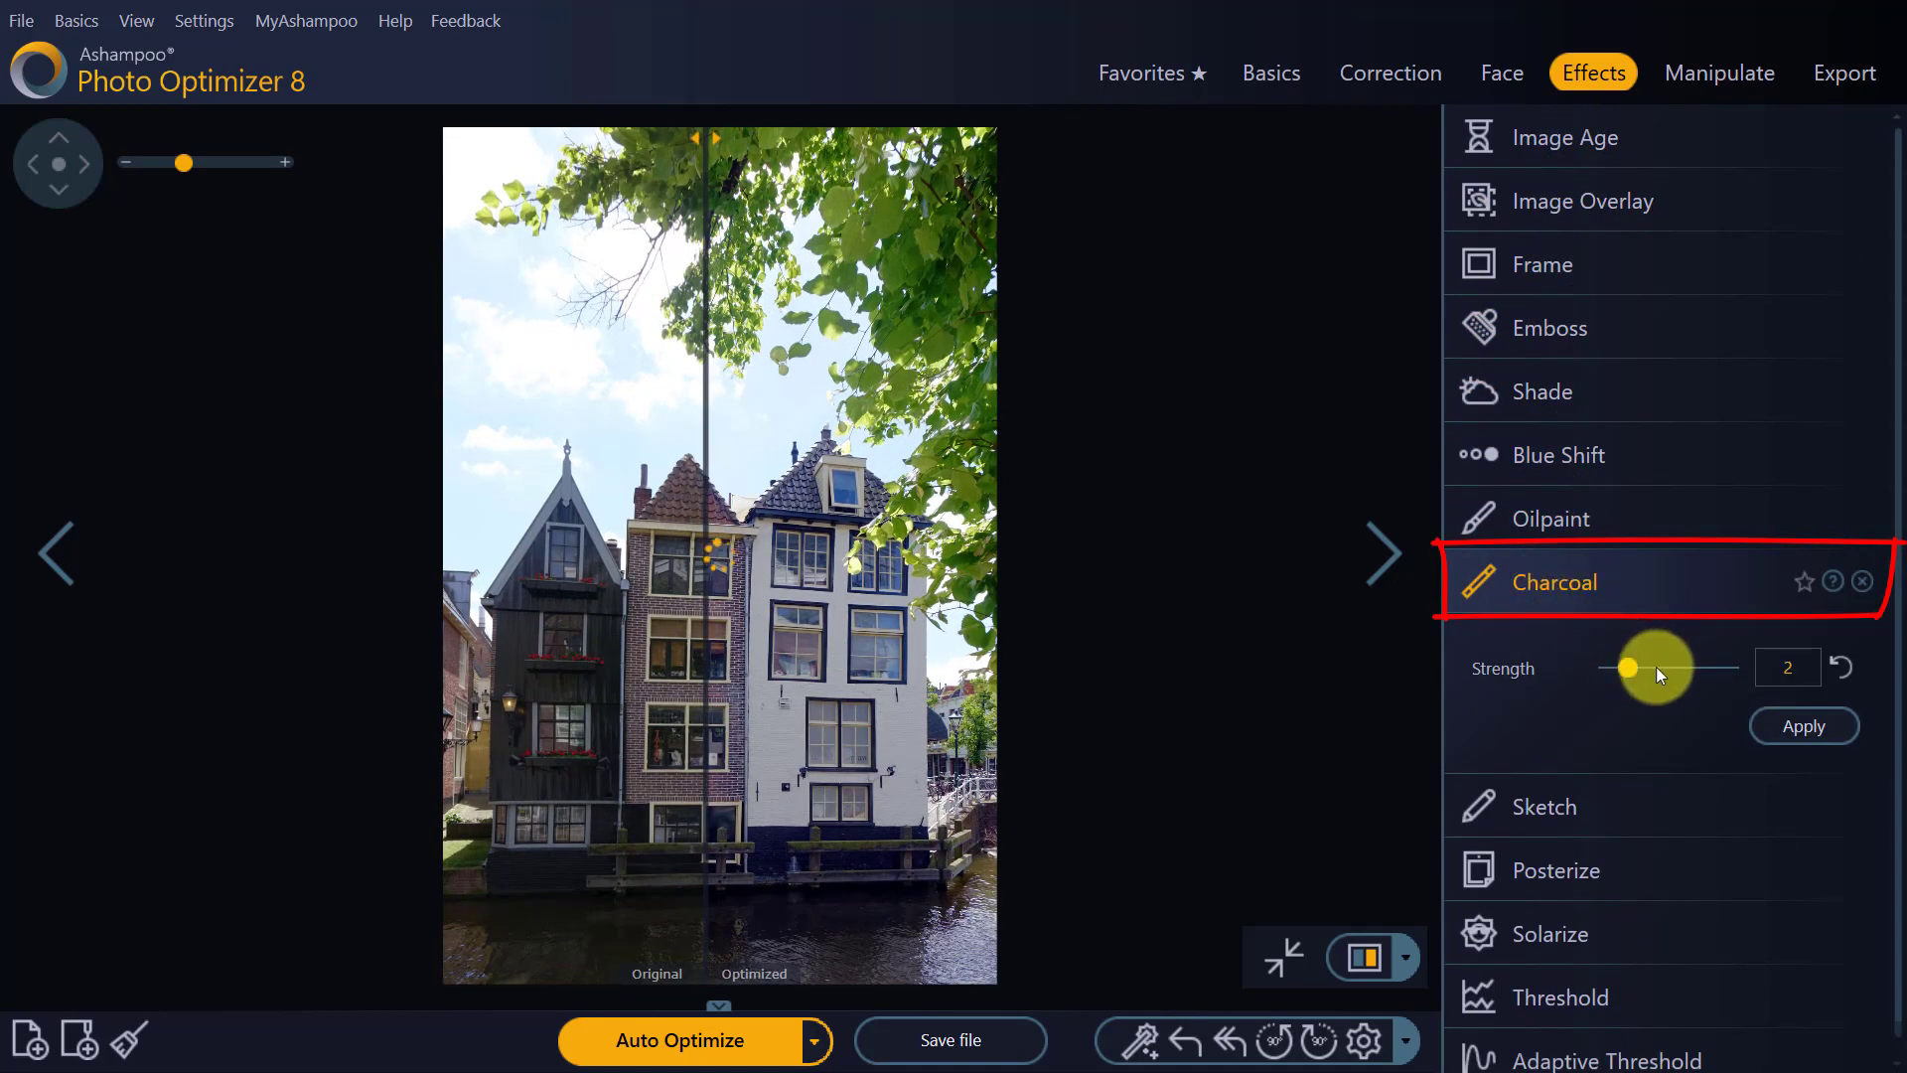
pyautogui.click(1659, 668)
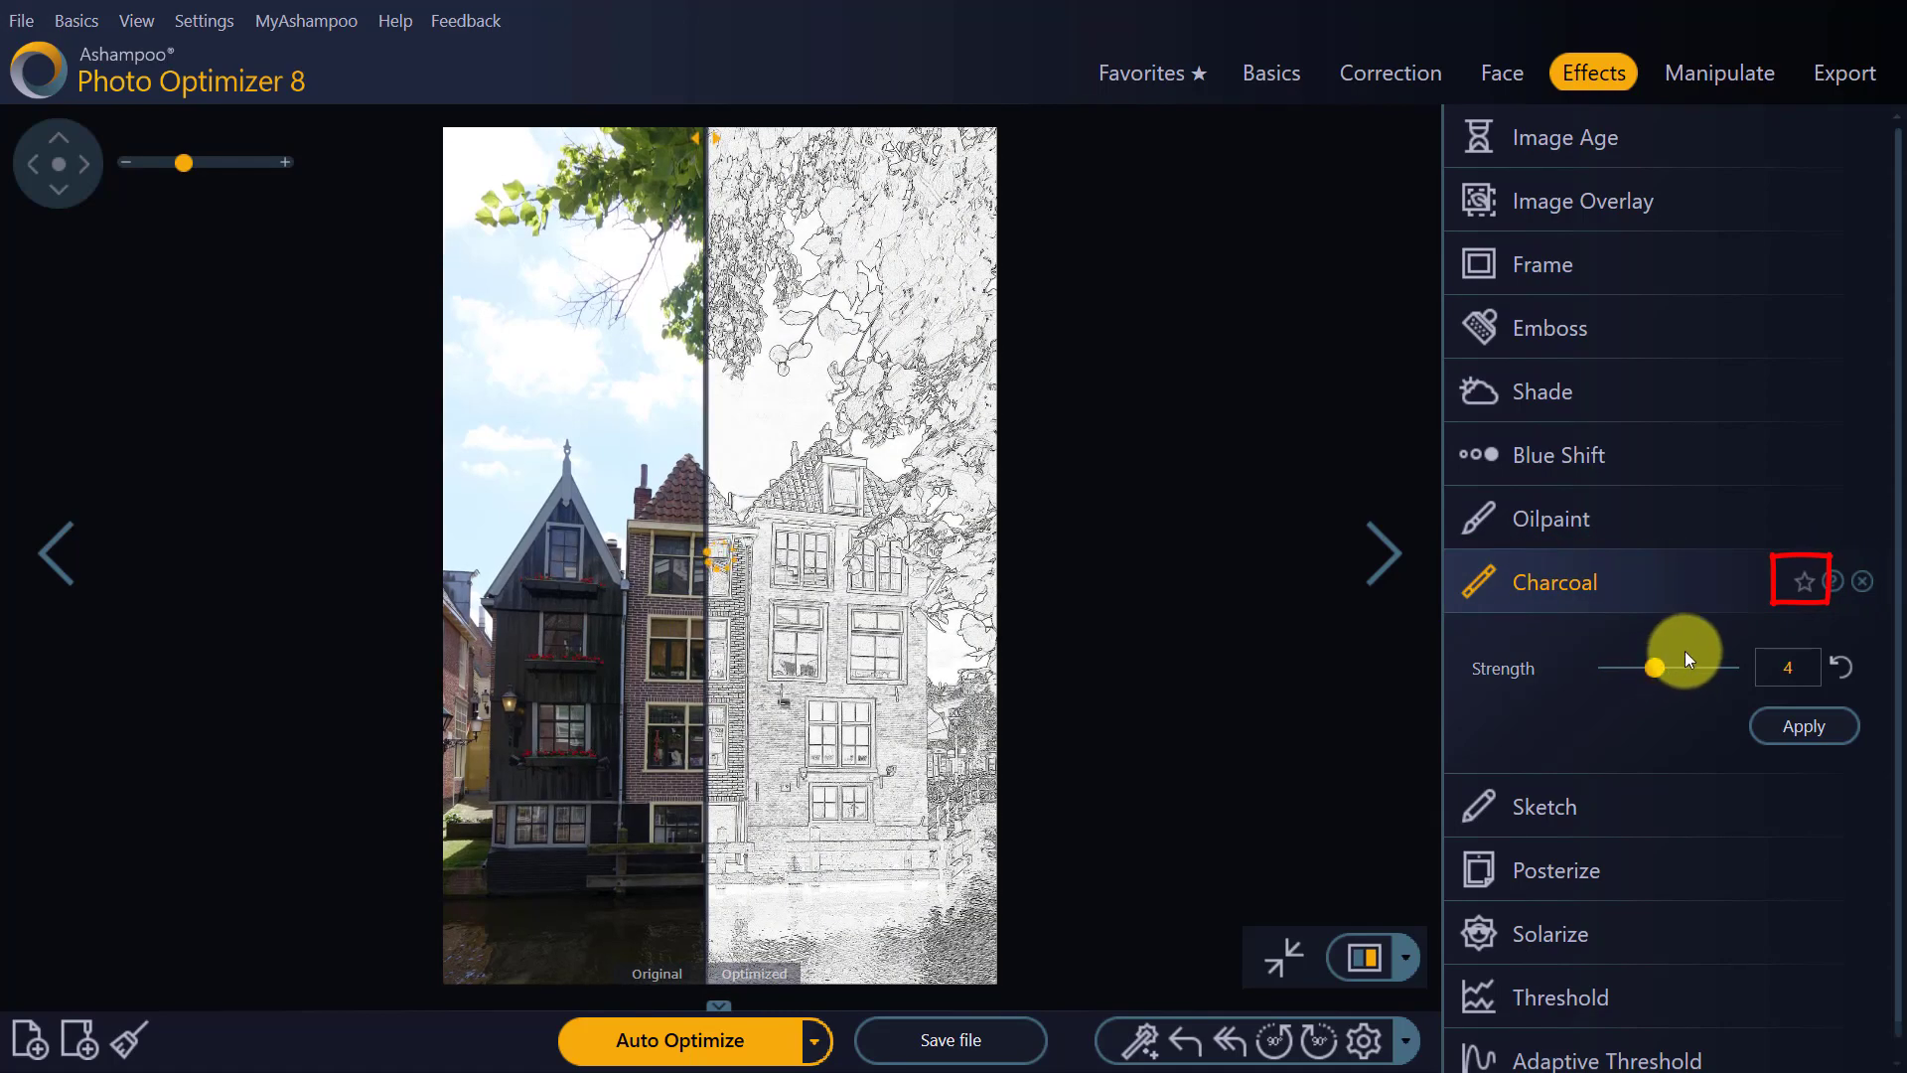
pyautogui.click(1803, 582)
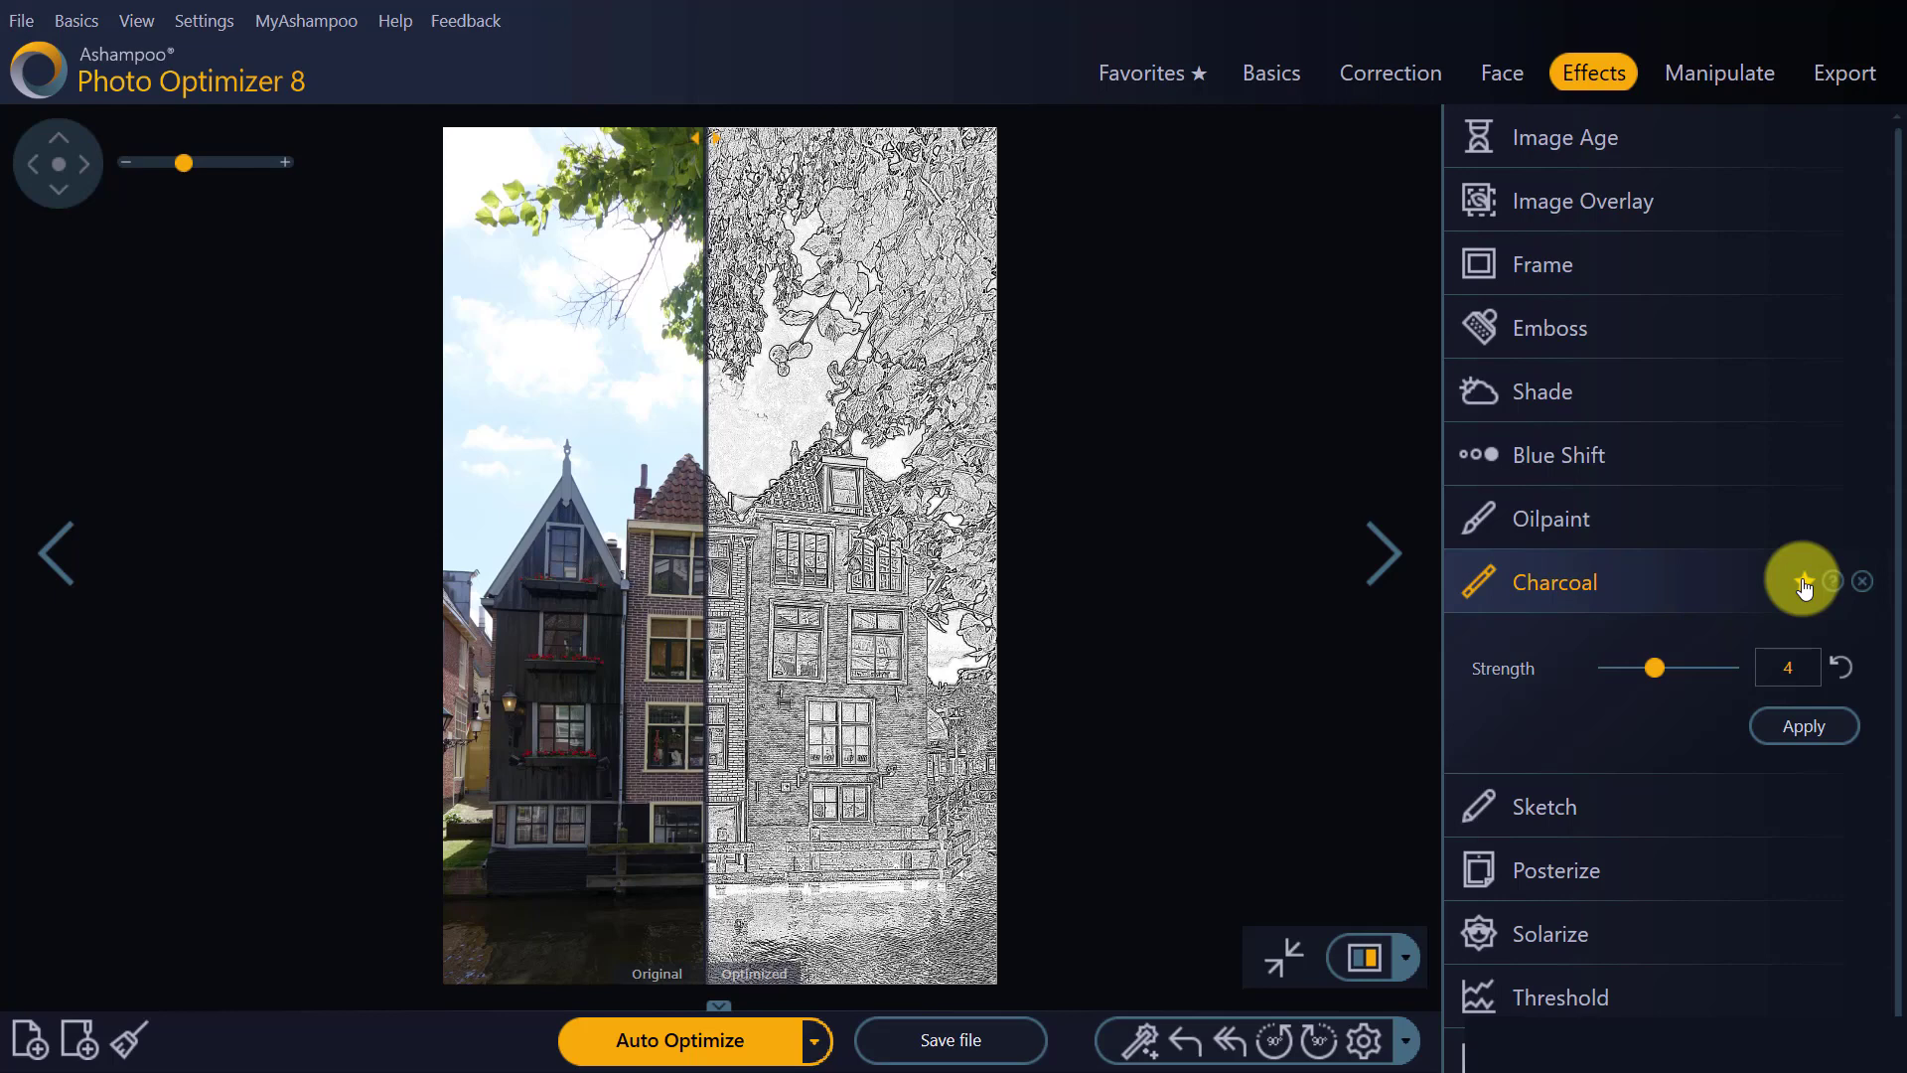
pyautogui.click(1553, 581)
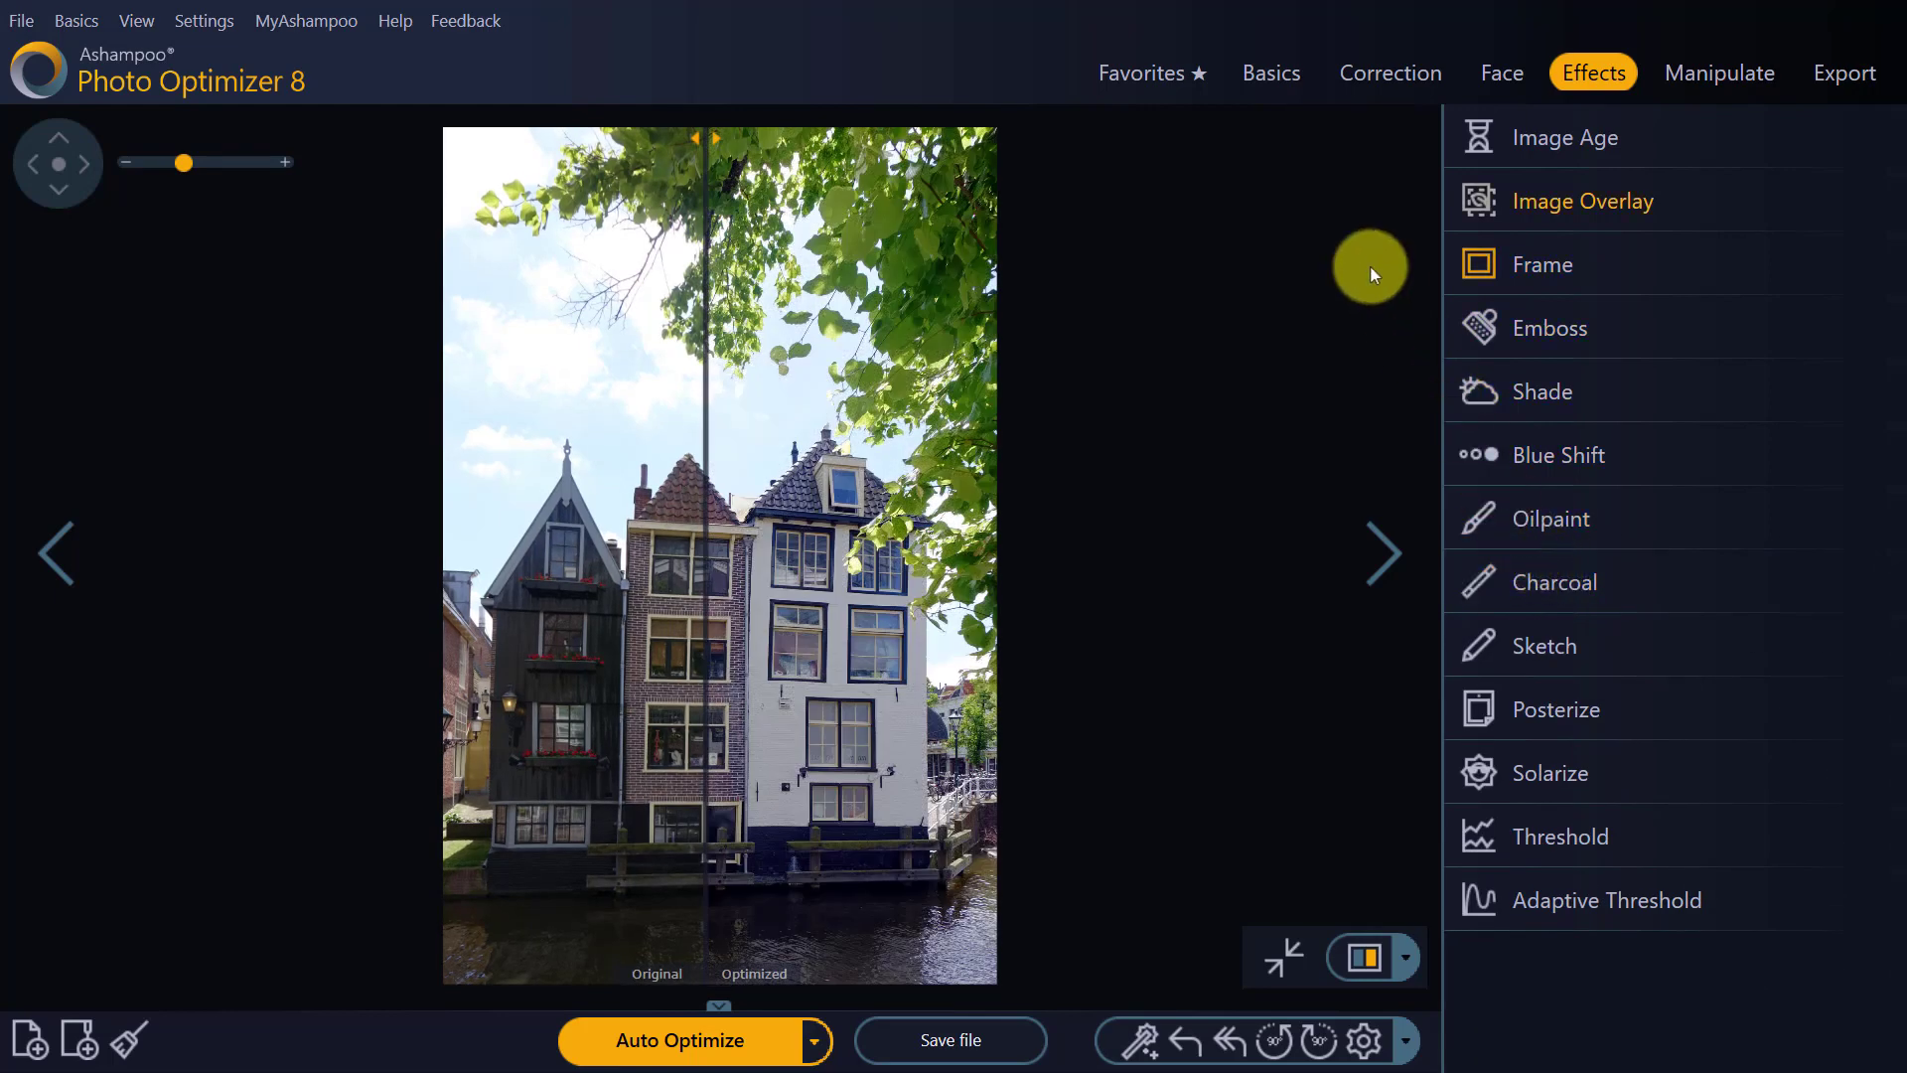
# Star the Crop tool under Basics as a favorite
pyautogui.click(1263, 74)
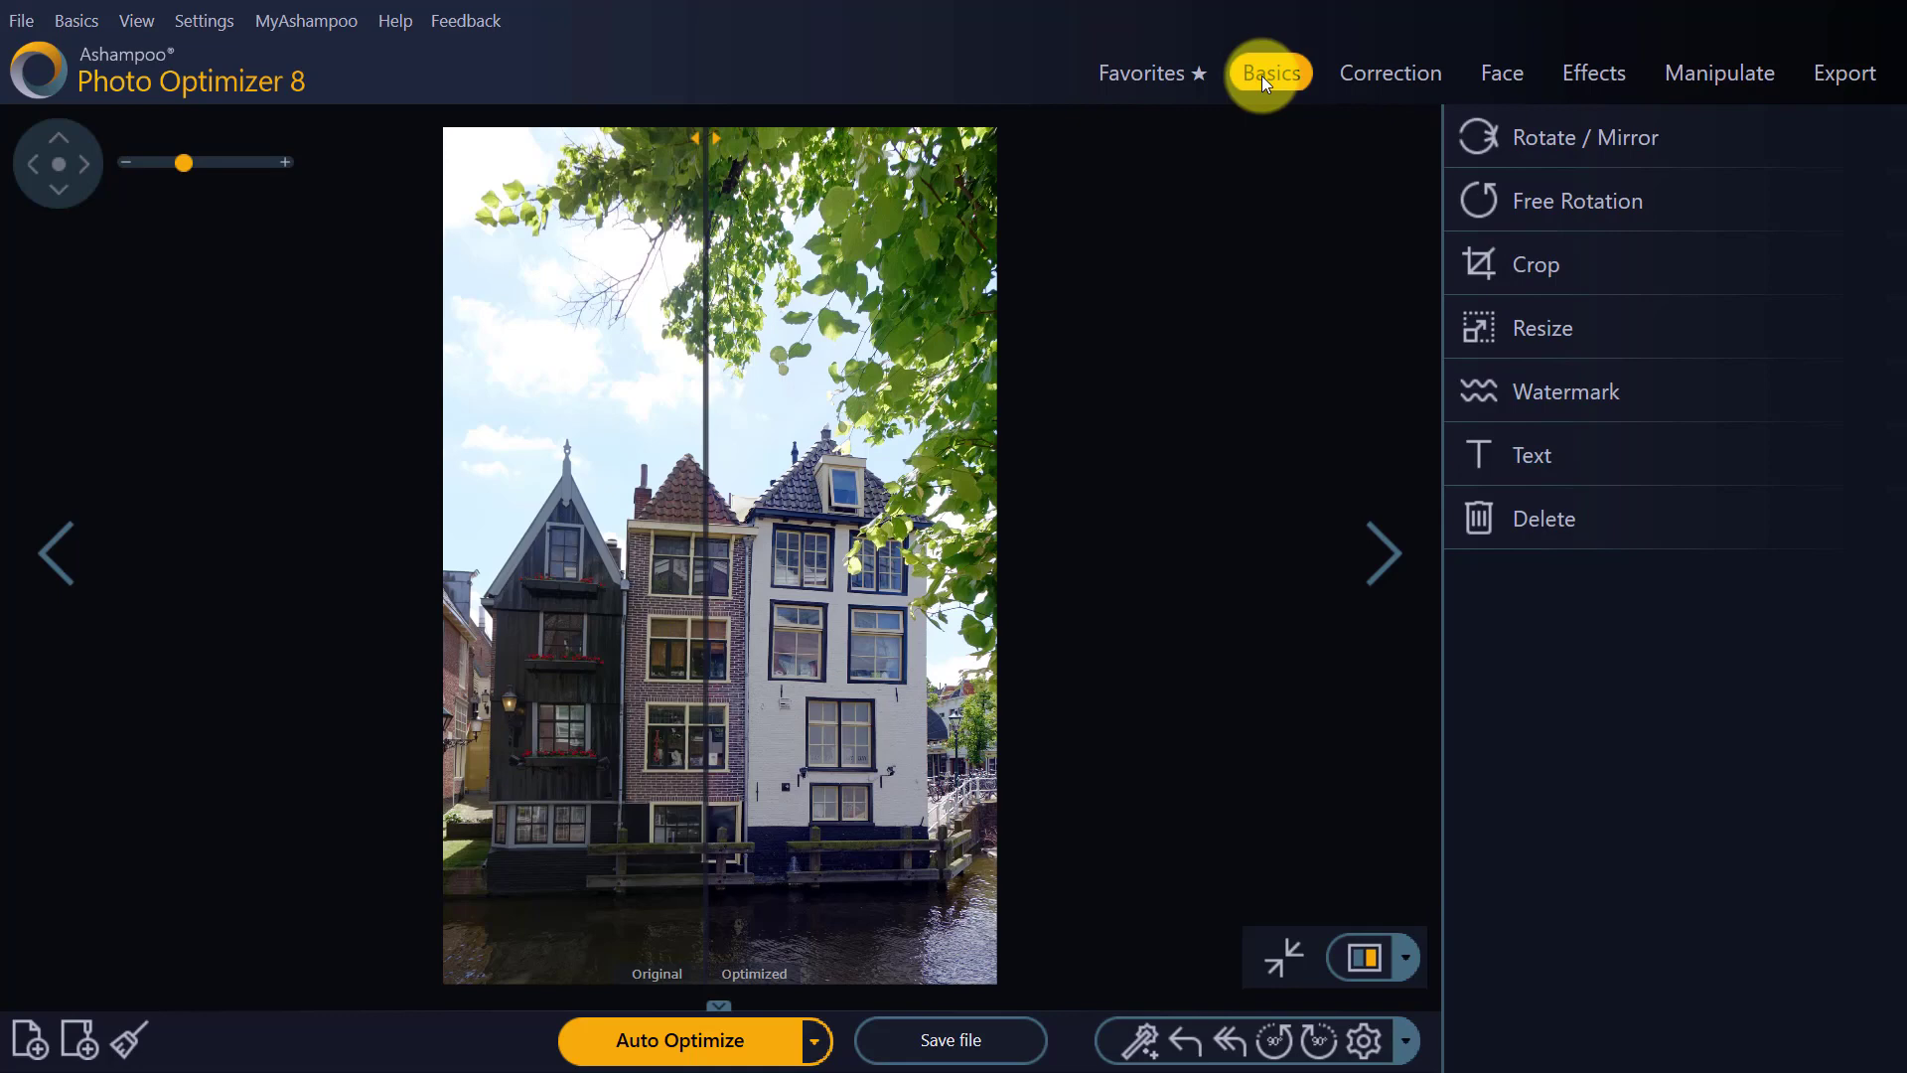
pyautogui.click(1534, 262)
pyautogui.click(1800, 264)
# Check Image Age, Charcoal and Crop one by one in the Favorites list
pyautogui.click(1150, 75)
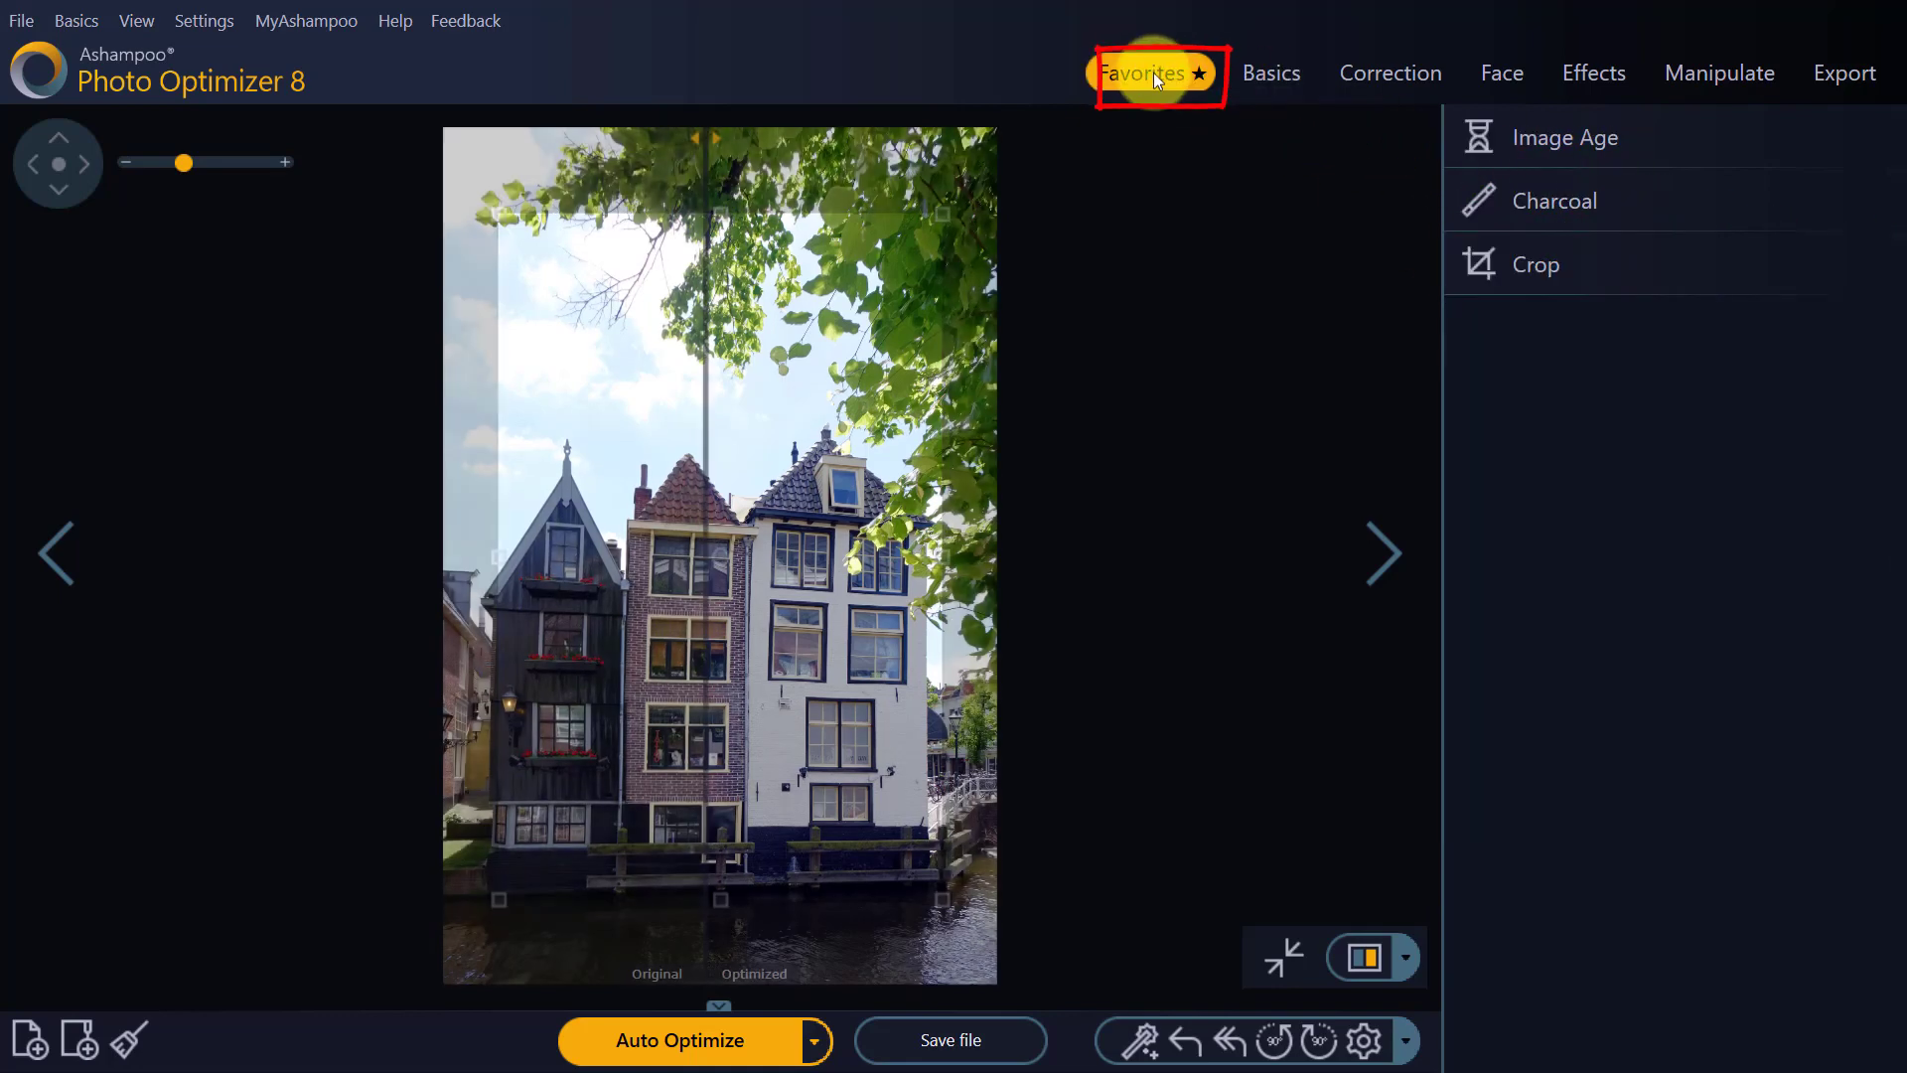
pyautogui.click(1594, 145)
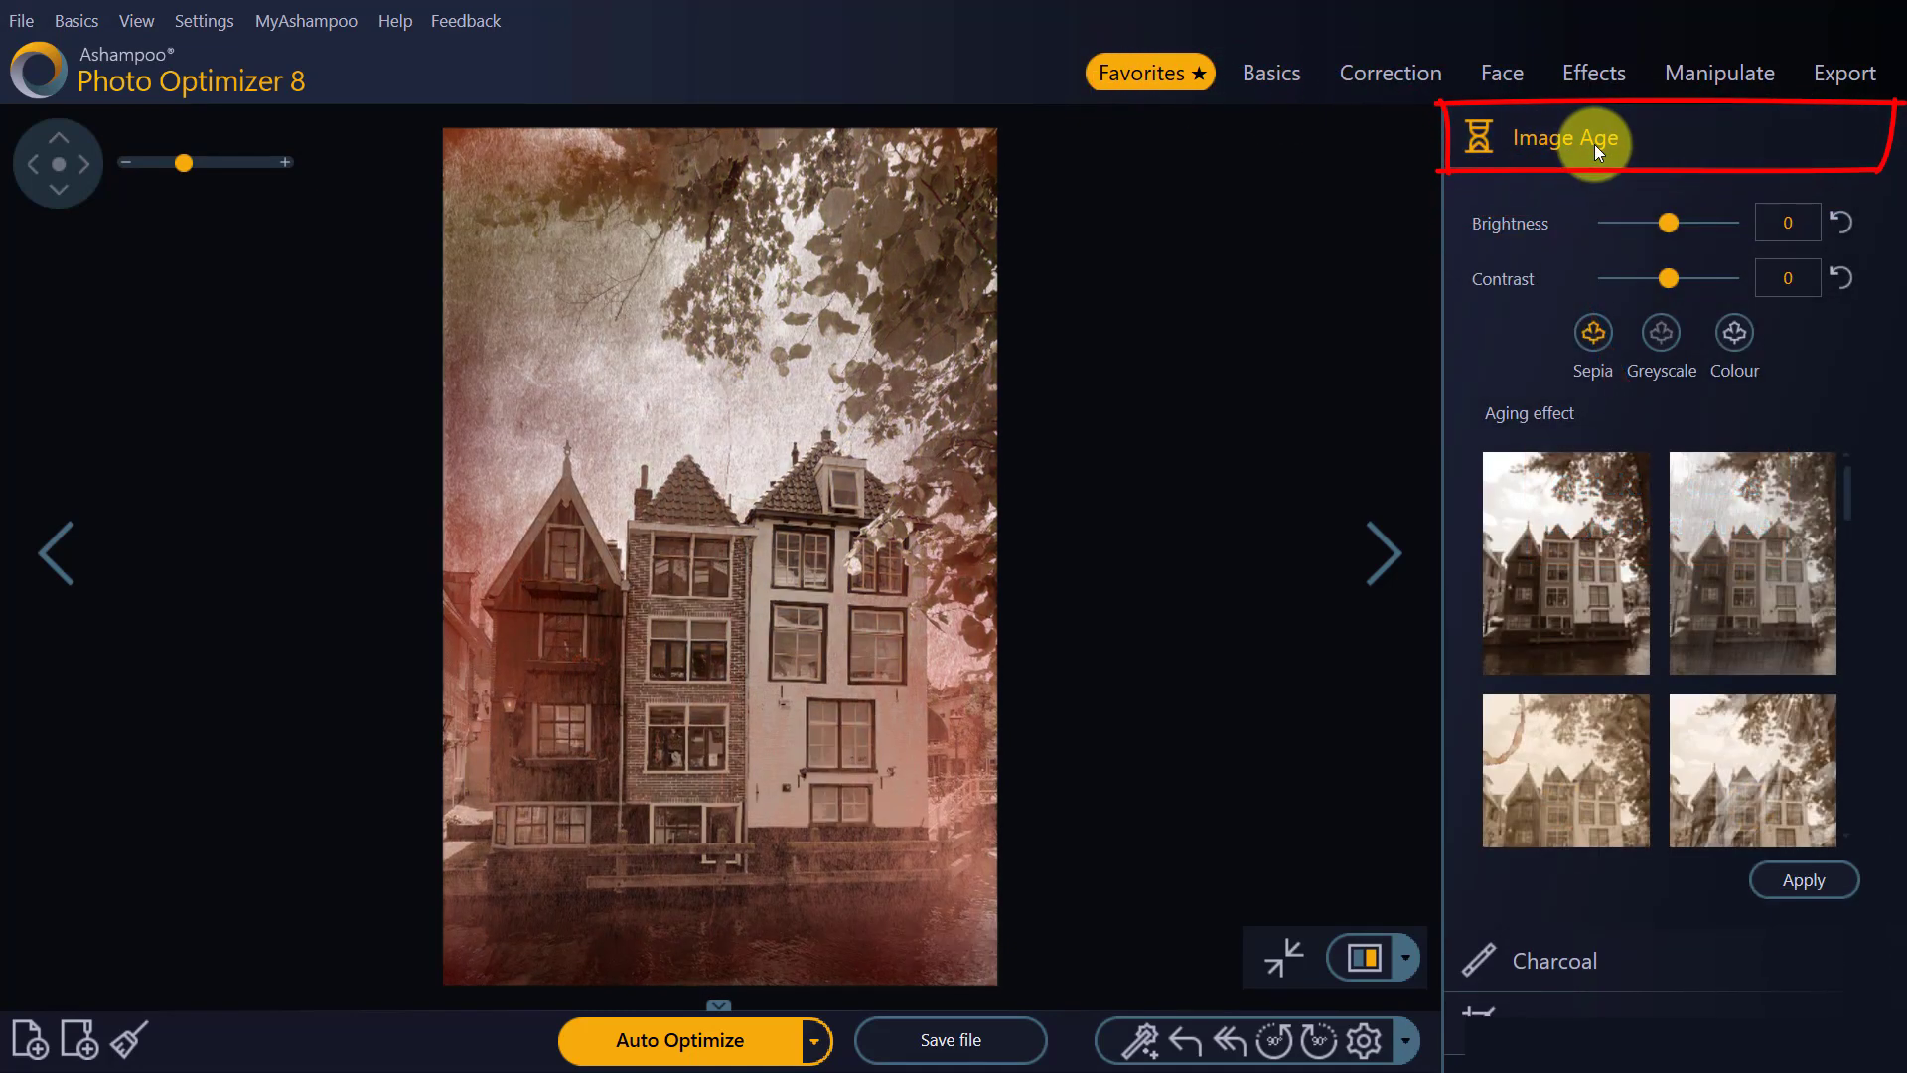
pyautogui.click(1589, 159)
pyautogui.click(1554, 206)
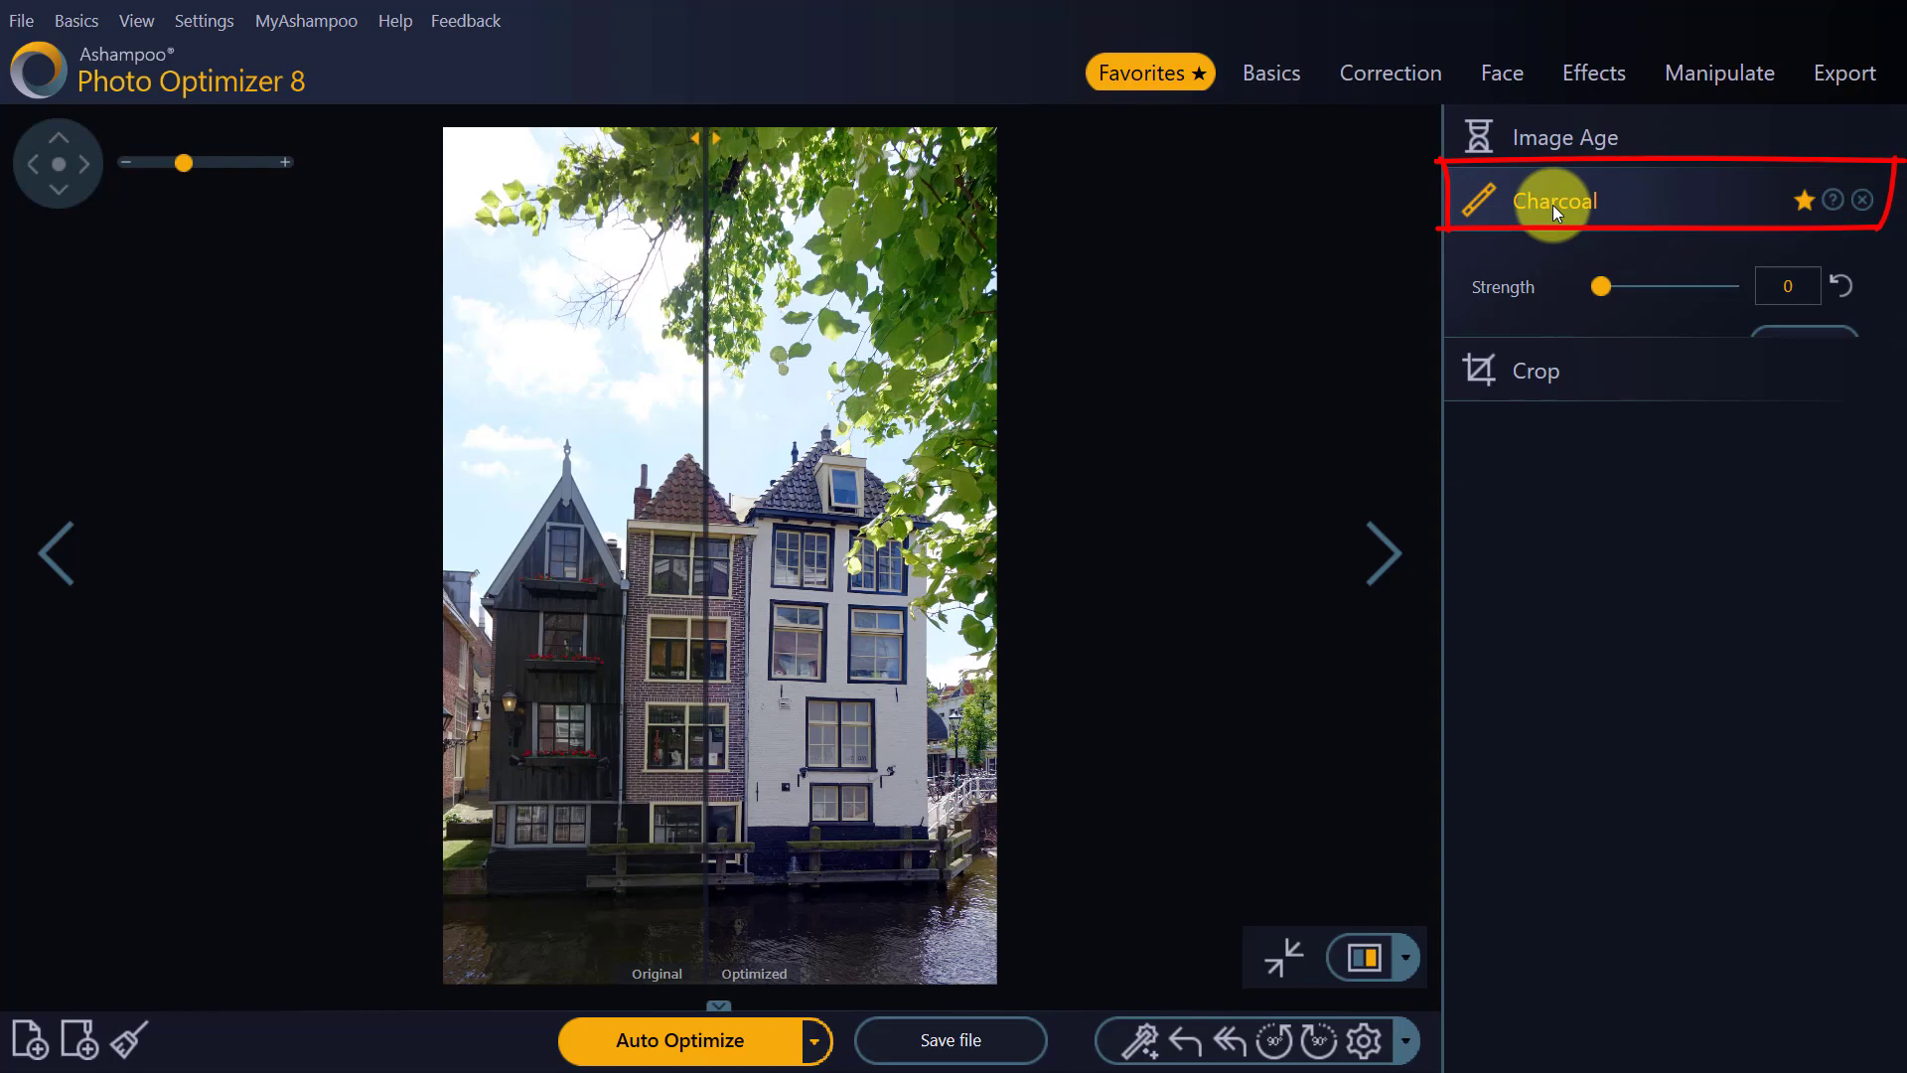
pyautogui.click(1552, 205)
pyautogui.click(1537, 270)
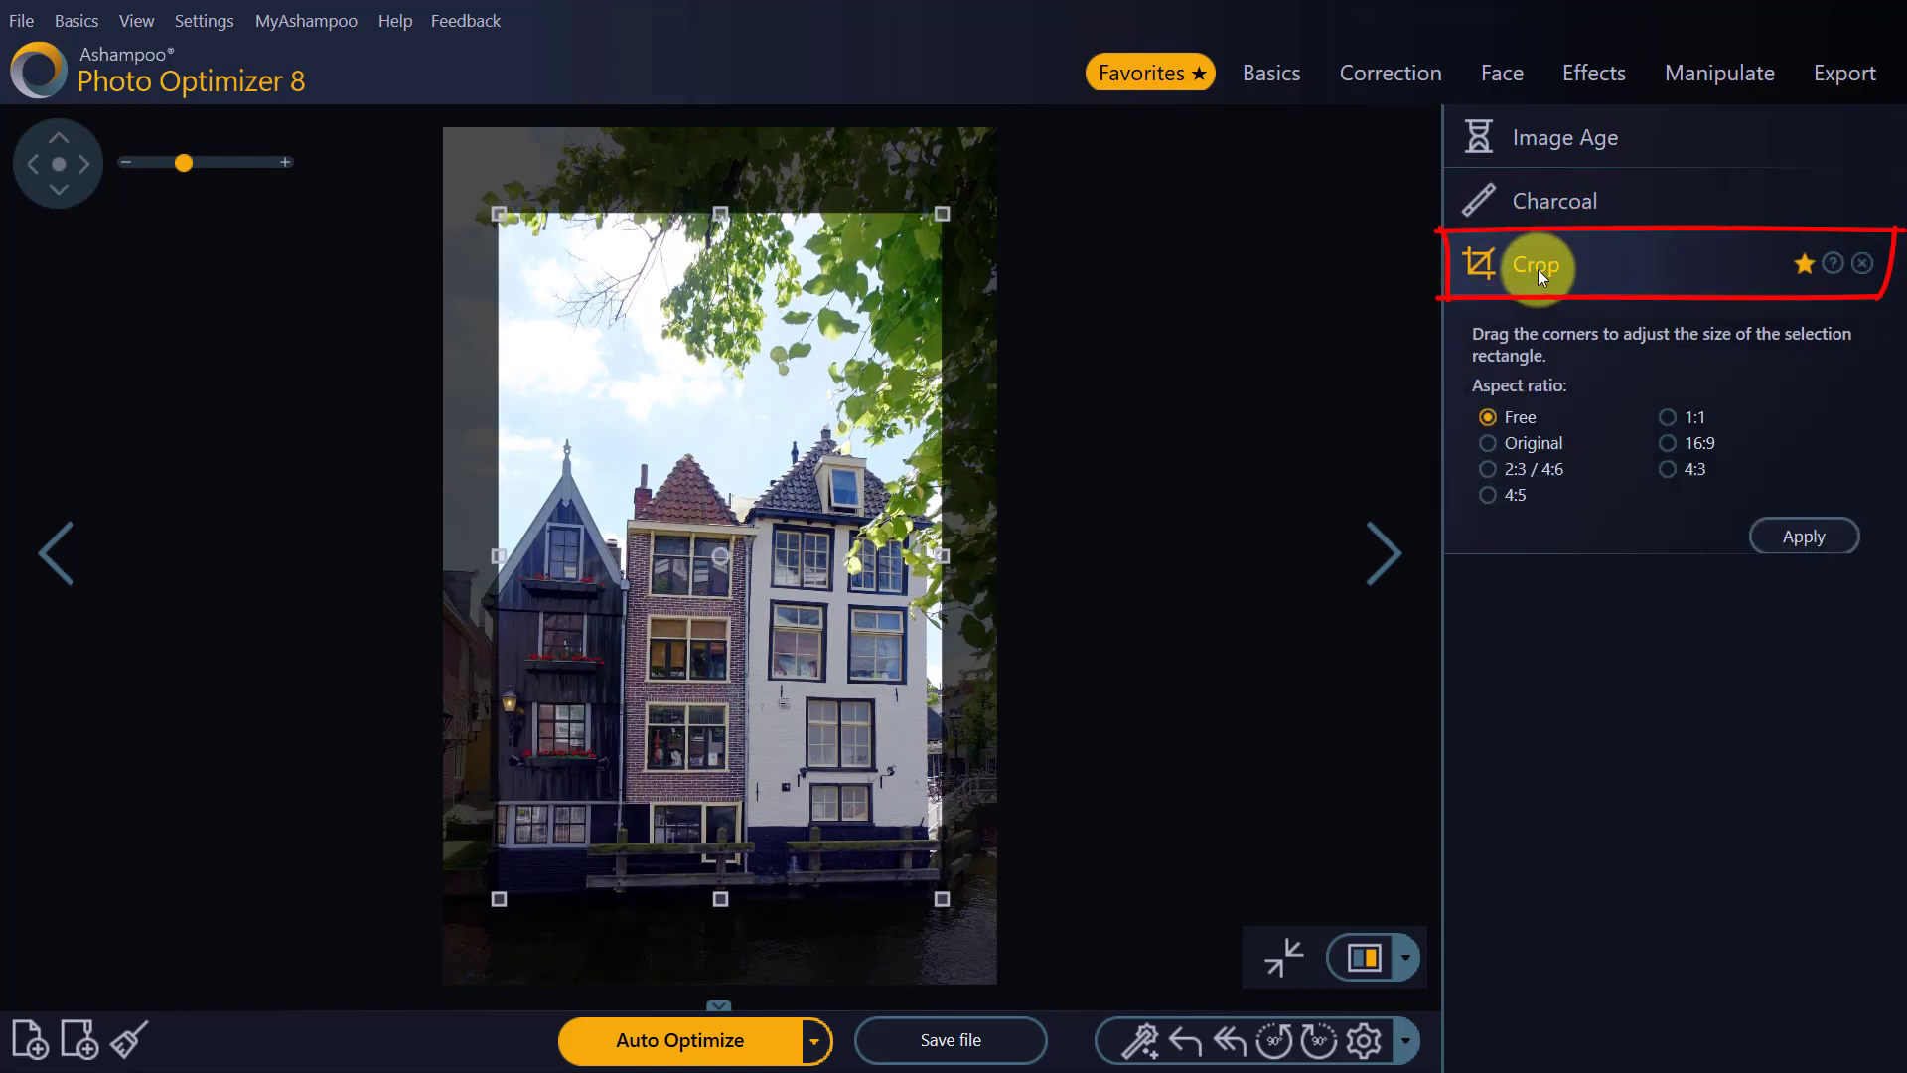
pyautogui.click(1537, 270)
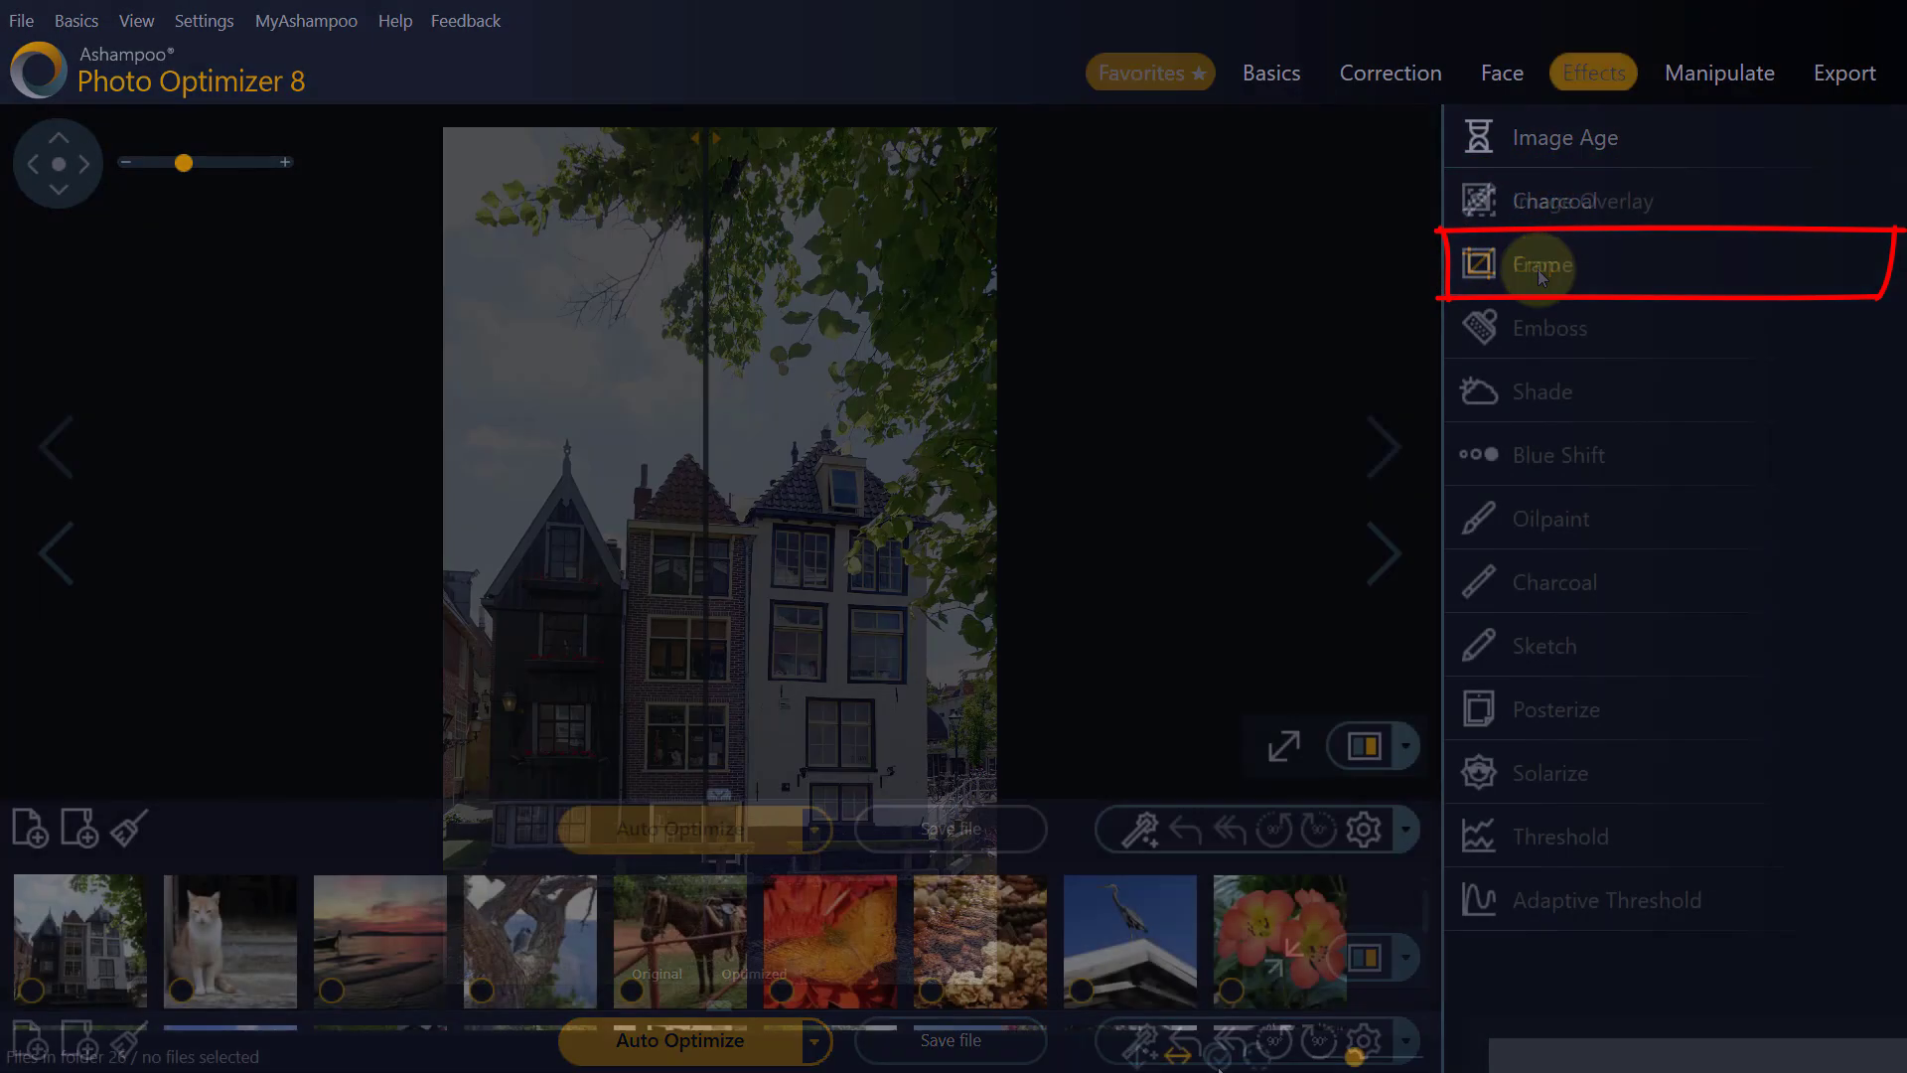
# Narrow the selection to the sunset photo, hide the filmstrip, auto-optimize and compare before/after
pyautogui.click(1216, 1056)
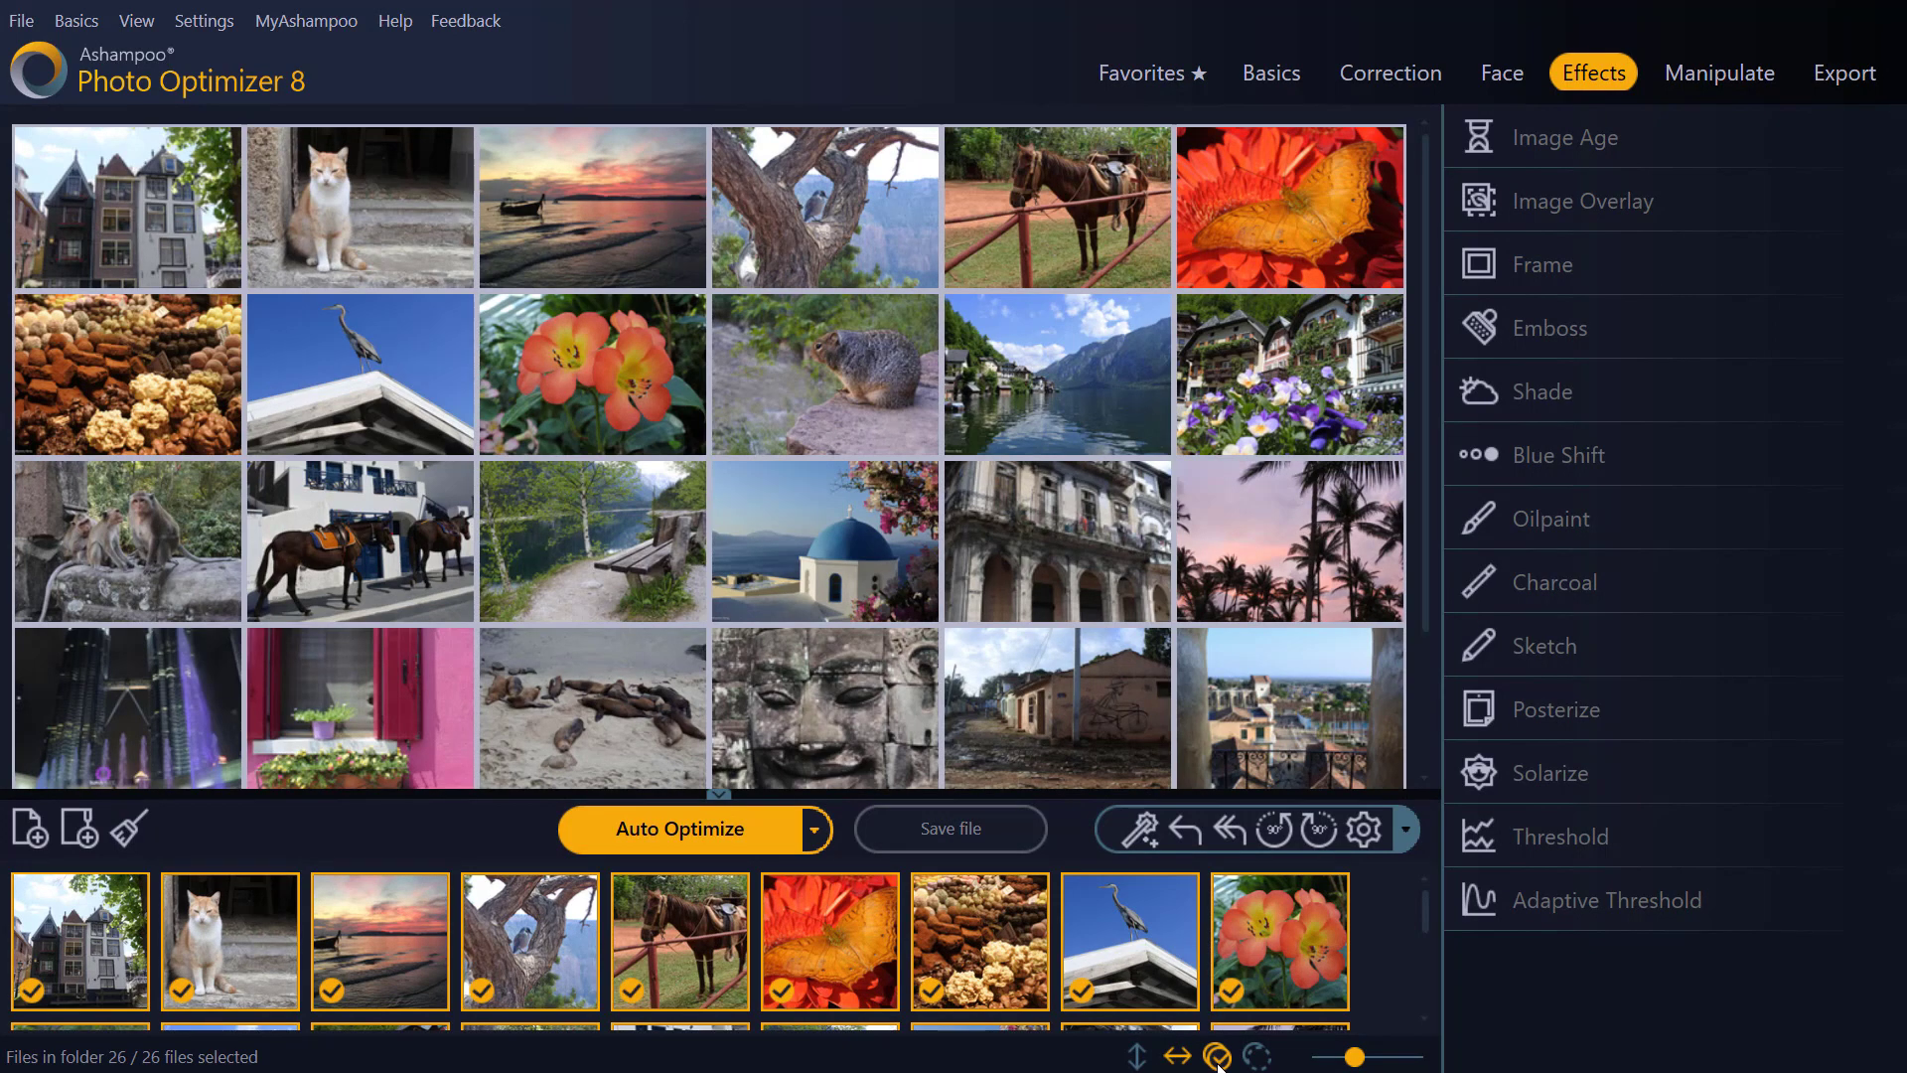
pyautogui.click(1217, 1057)
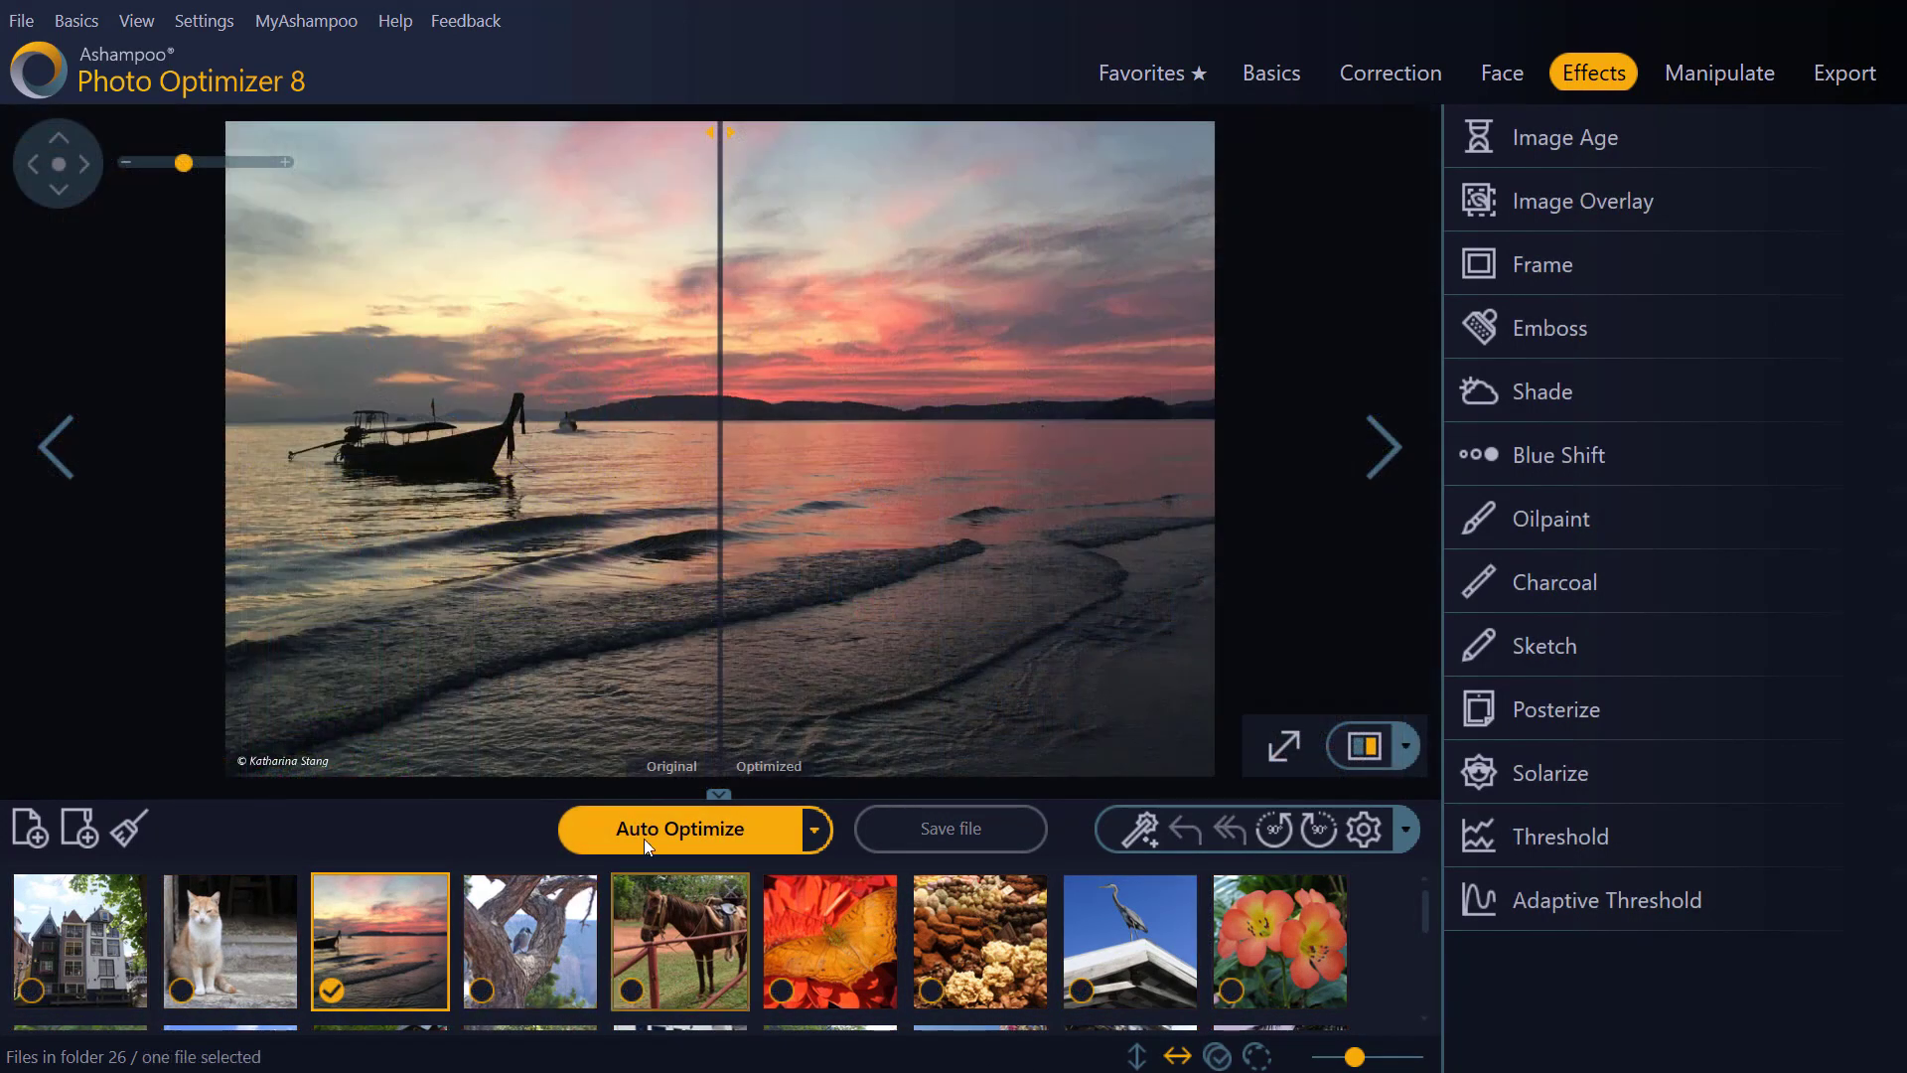
pyautogui.click(718, 793)
pyautogui.click(700, 1055)
pyautogui.moveTo(712, 821)
pyautogui.mouseDown()
pyautogui.moveTo(682, 790)
pyautogui.moveTo(301, 794)
pyautogui.moveTo(1103, 801)
pyautogui.moveTo(699, 805)
pyautogui.mouseUp()
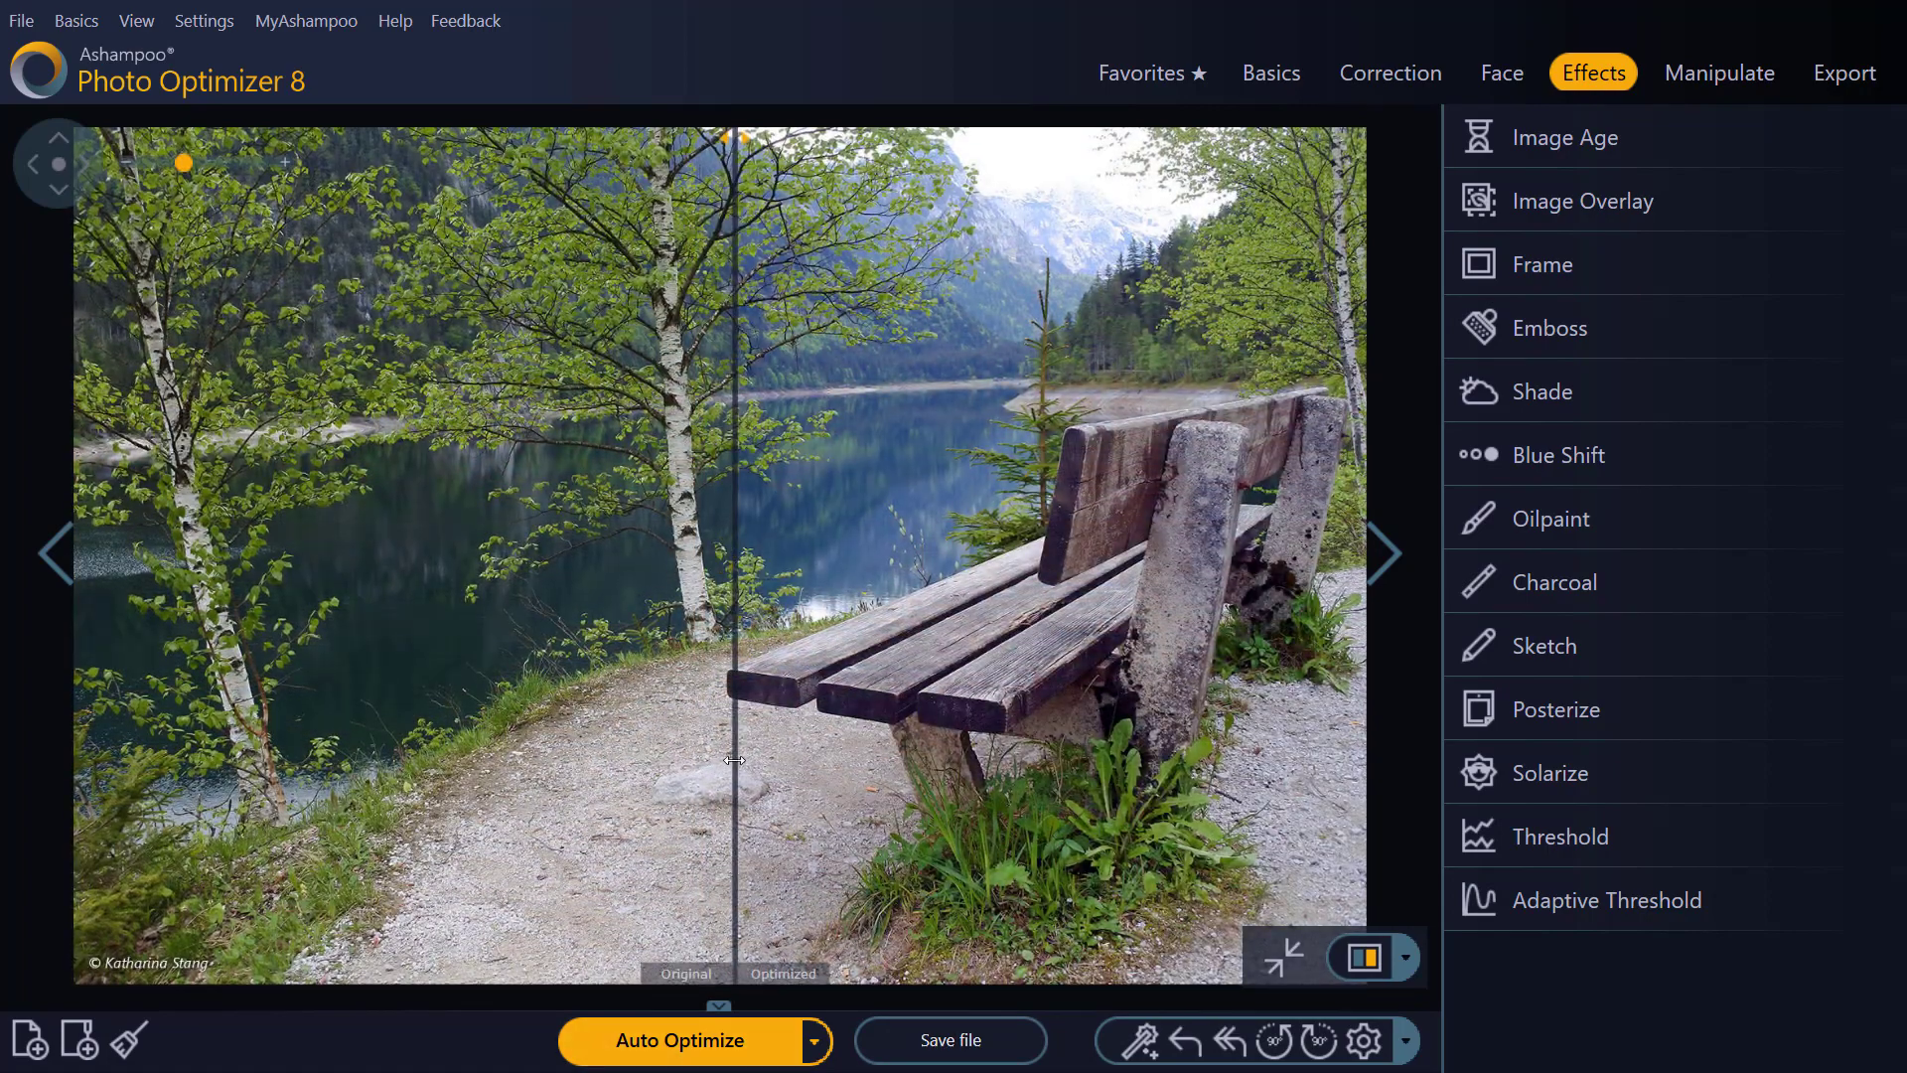
pyautogui.moveTo(734, 760)
pyautogui.mouseDown()
pyautogui.moveTo(447, 761)
pyautogui.moveTo(1250, 761)
pyautogui.moveTo(691, 761)
pyautogui.moveTo(736, 761)
pyautogui.mouseUp()
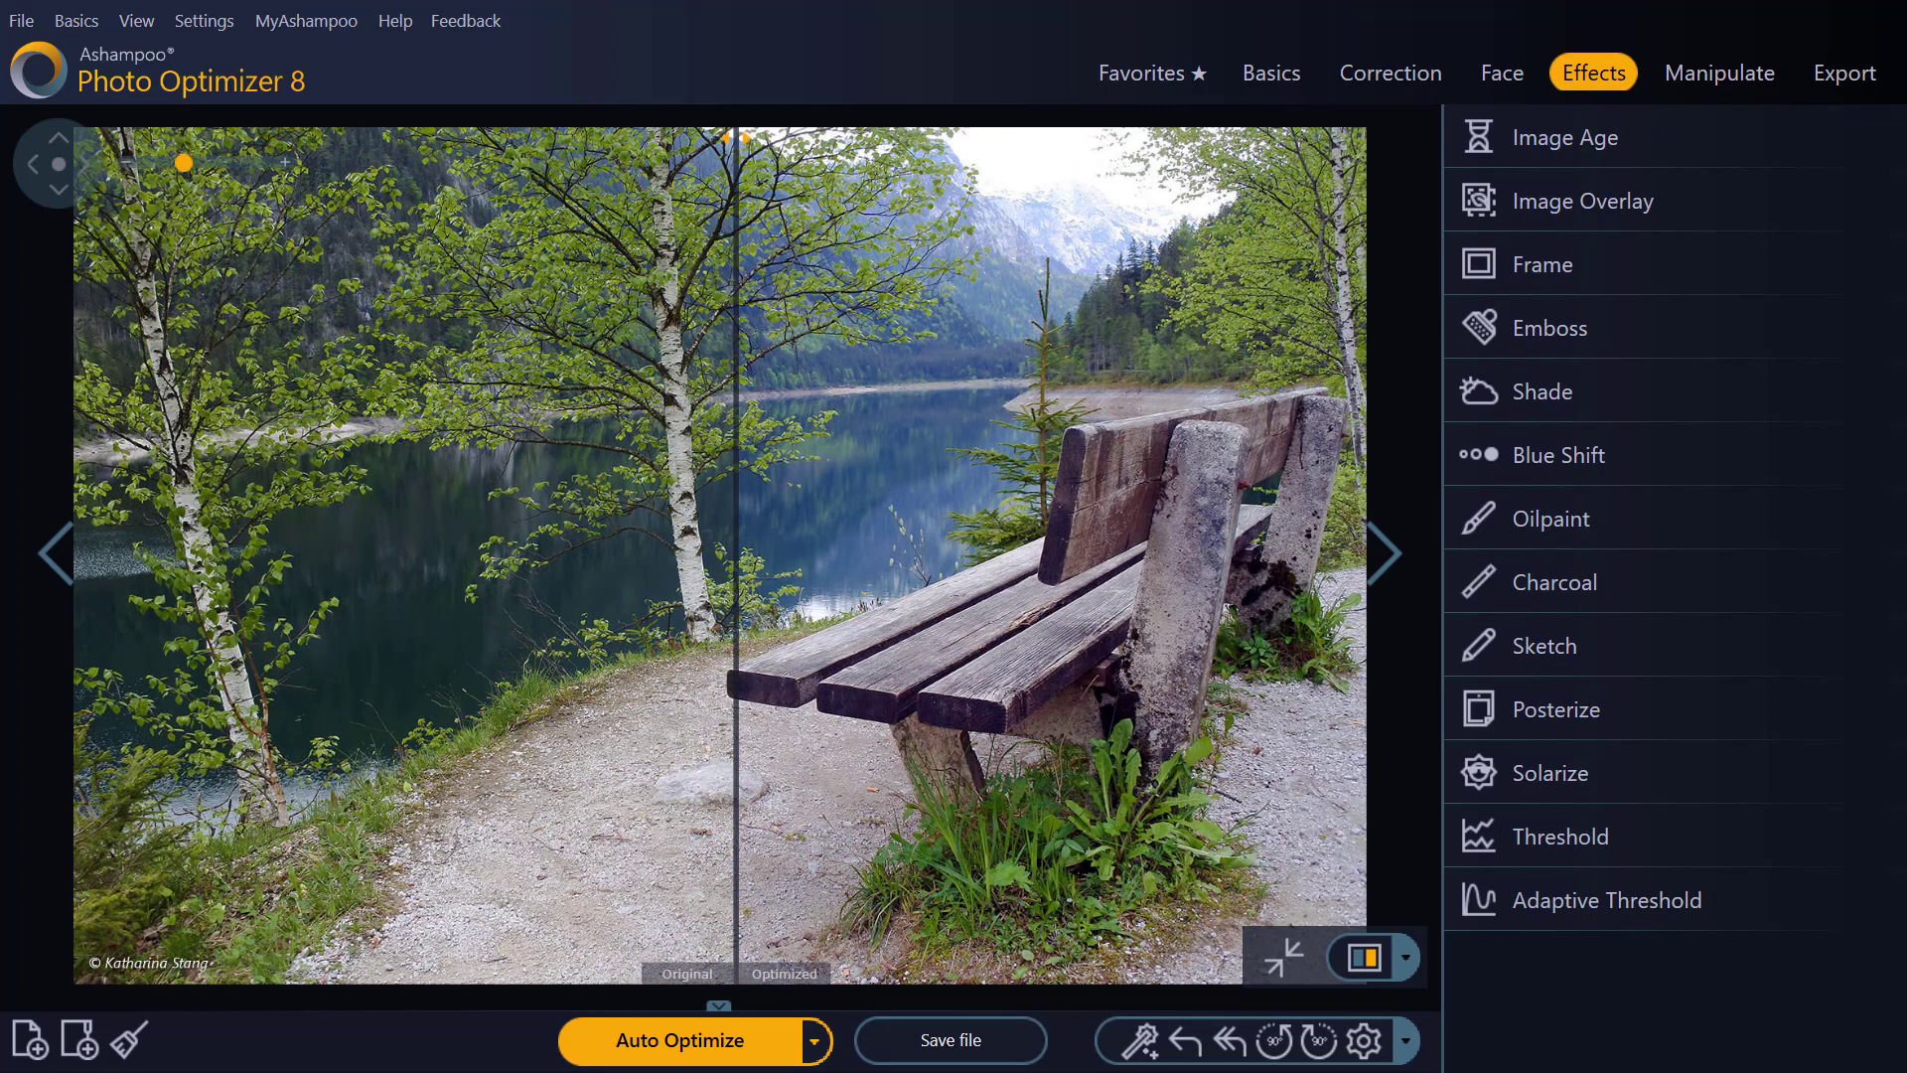